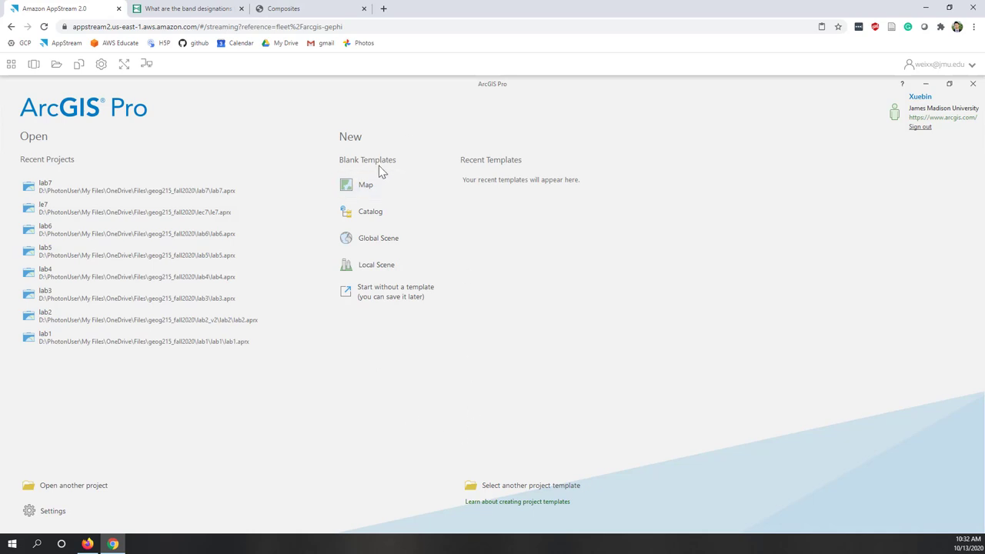
Start a blank map project named lec8 without creating a separate project folder.
left_click(369, 185)
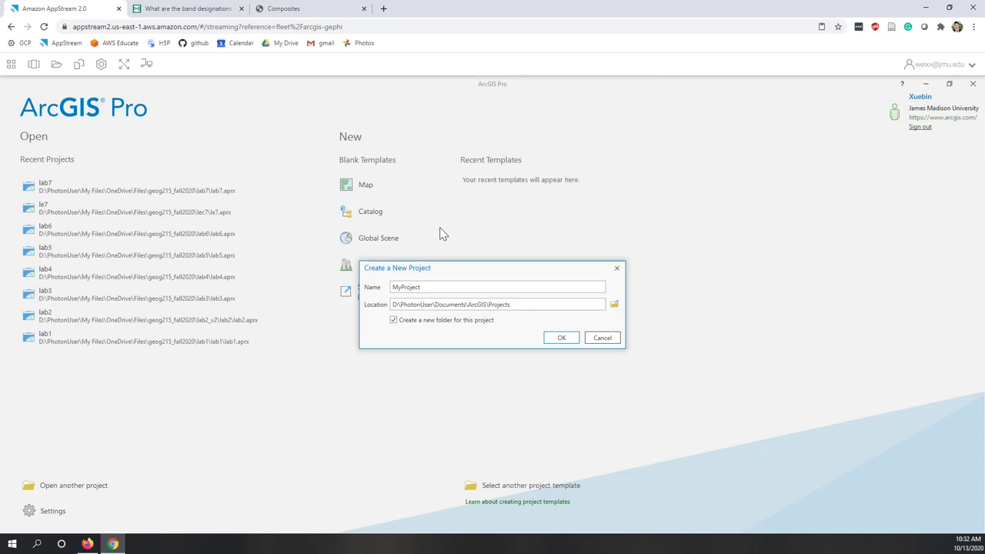
key("ctrl+a")
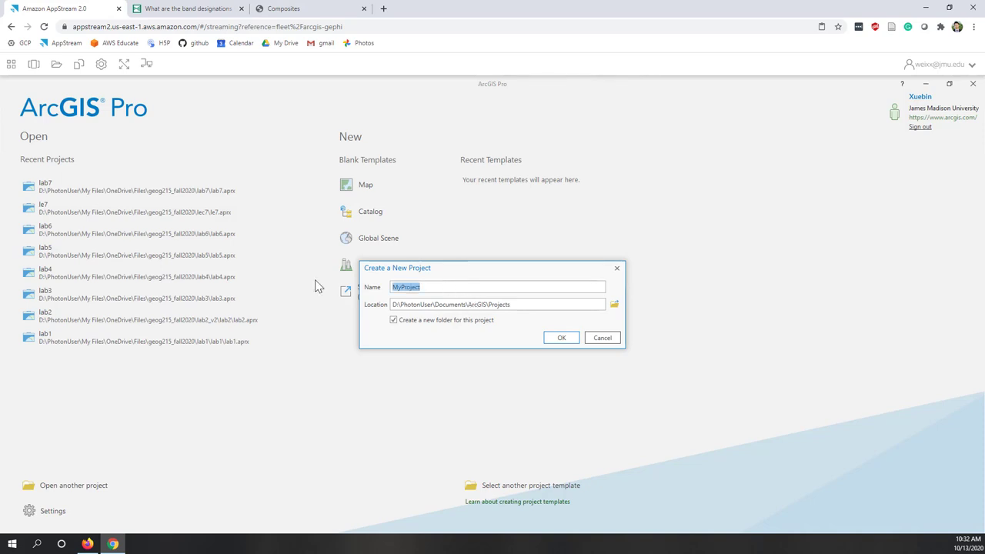
type("la")
key("BackSpace")
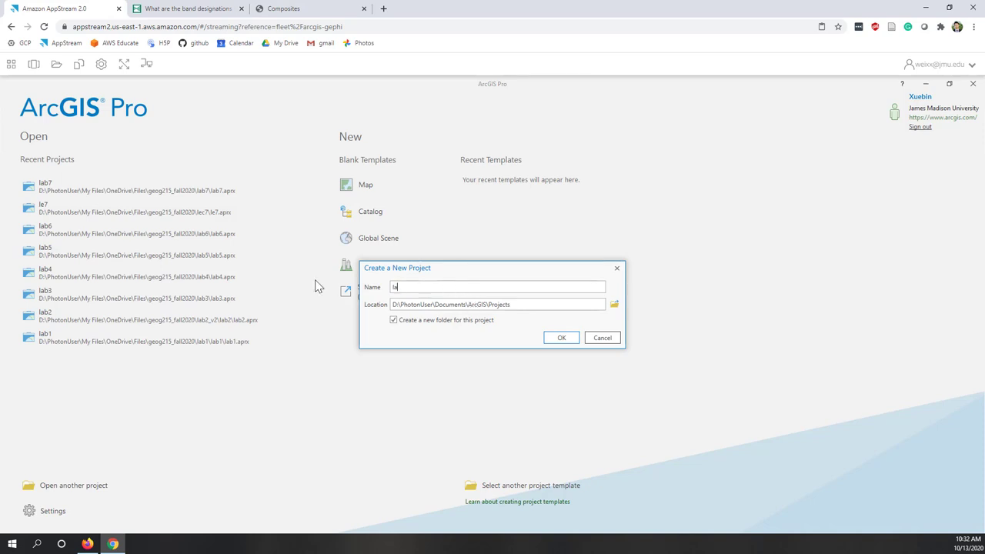
type("ec8")
left_click(425, 322)
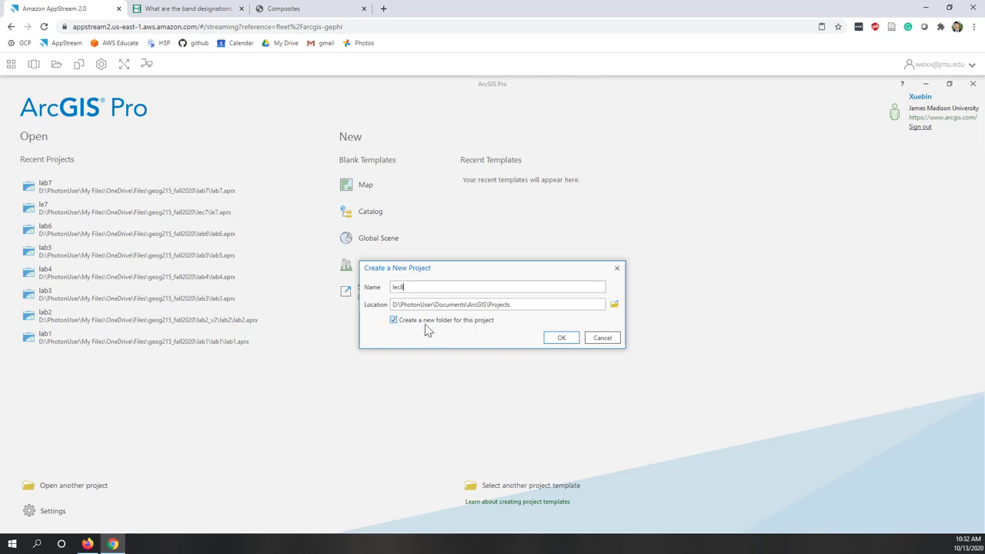
Browse the project location to D: PhotonUser > My Files > OneDrive > Files > geog215_fall2020.
left_click(614, 305)
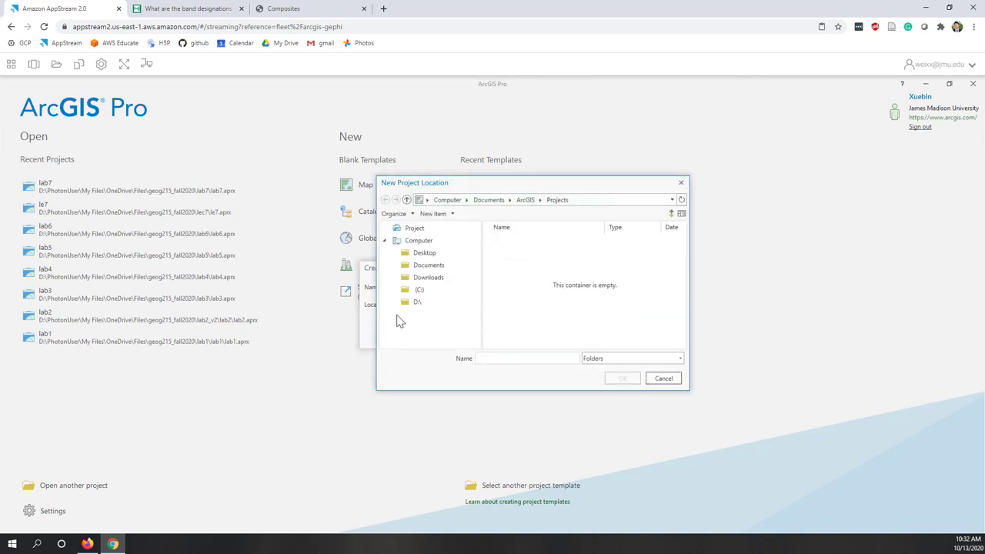
left_click(424, 309)
double_click(521, 241)
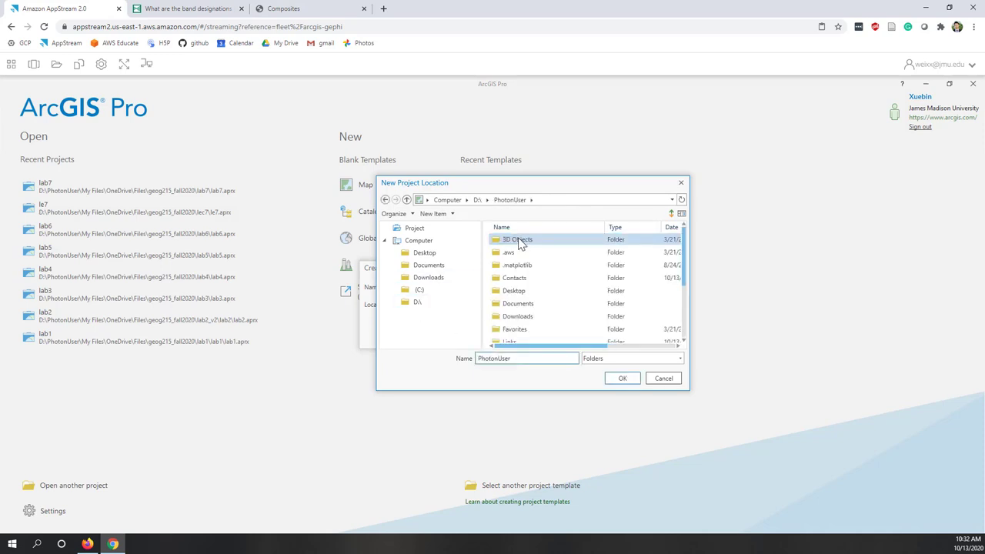
scroll(523, 316, "down", 3)
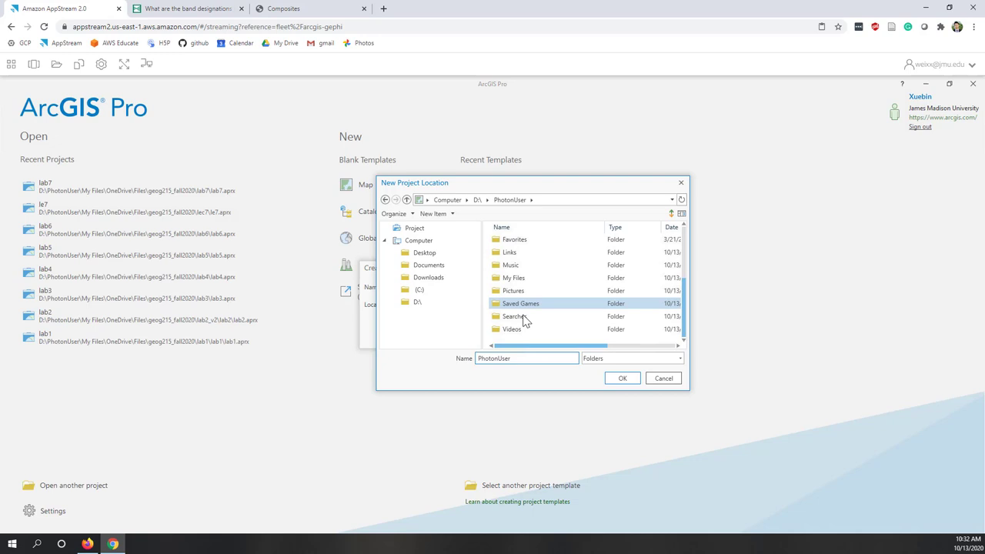
double_click(513, 281)
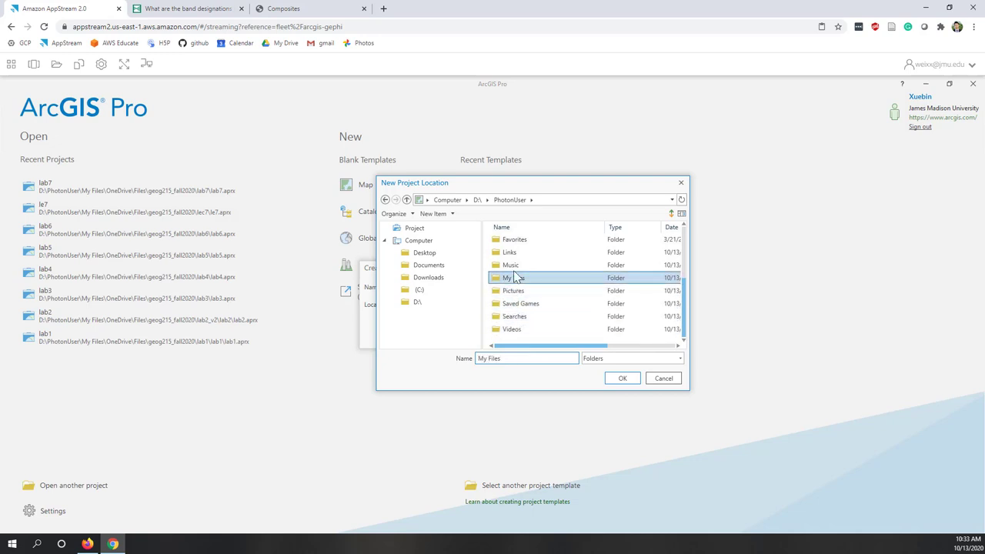
double_click(520, 254)
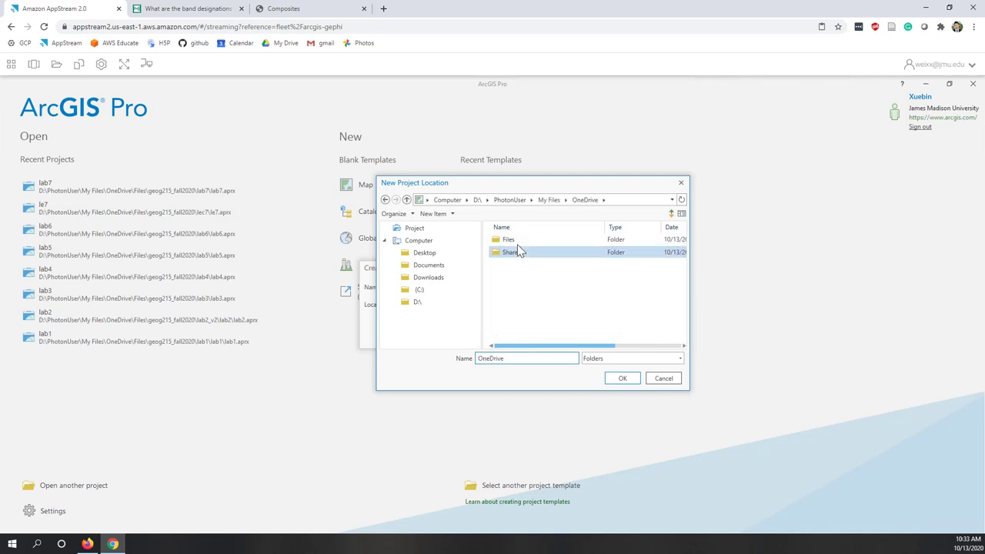
double_click(514, 242)
double_click(528, 266)
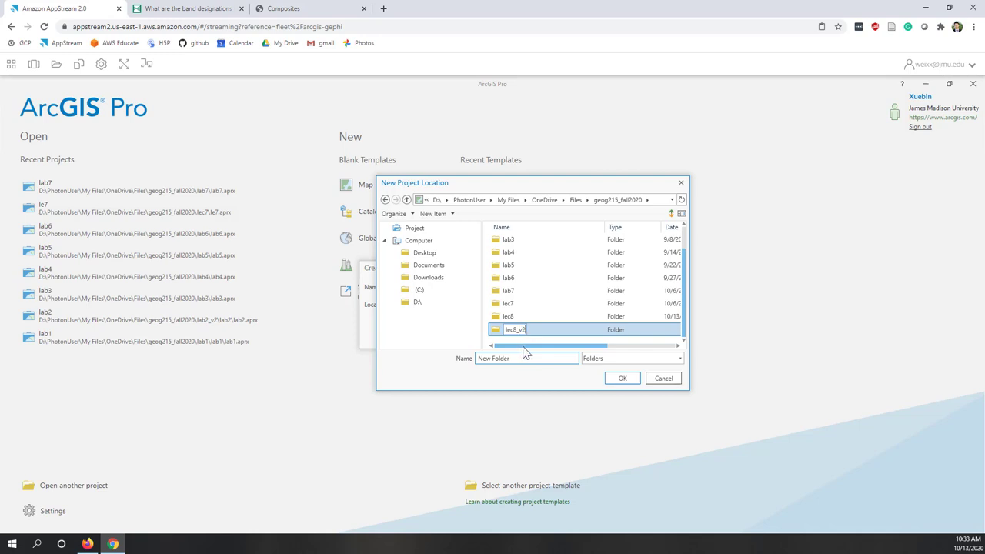
Create a new lec8_v2 folder there and accept it as the project location.
type("v2")
key("Return")
left_click(512, 316)
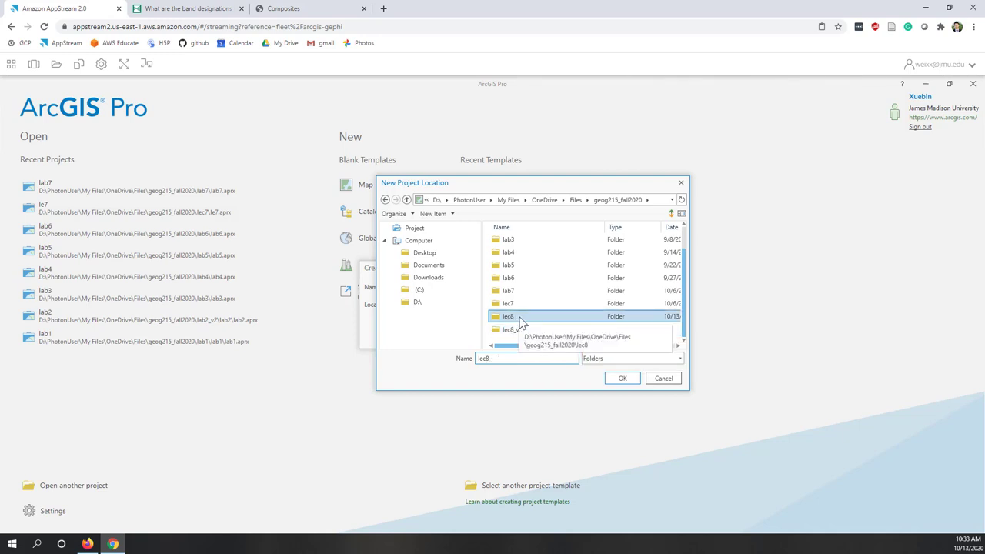
left_click(507, 331)
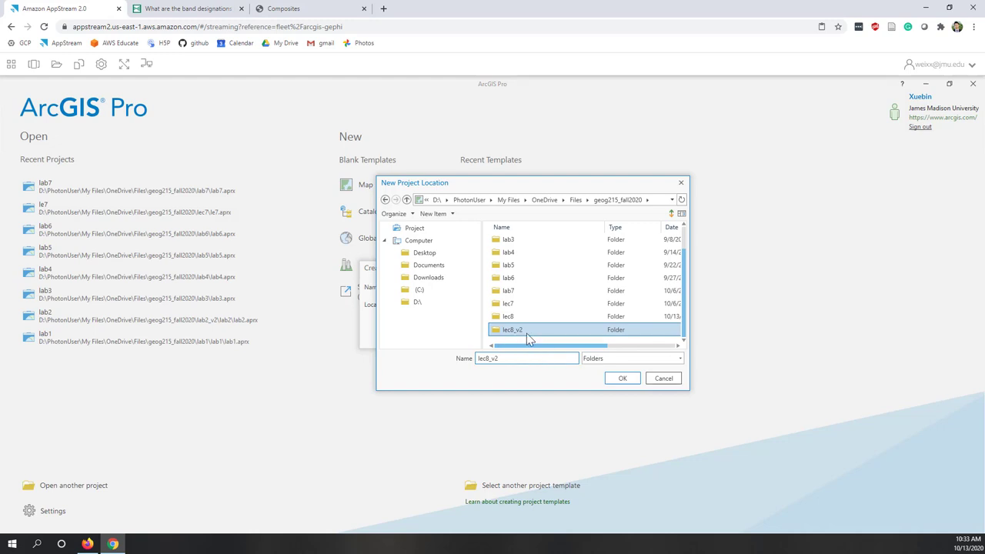
left_click(622, 380)
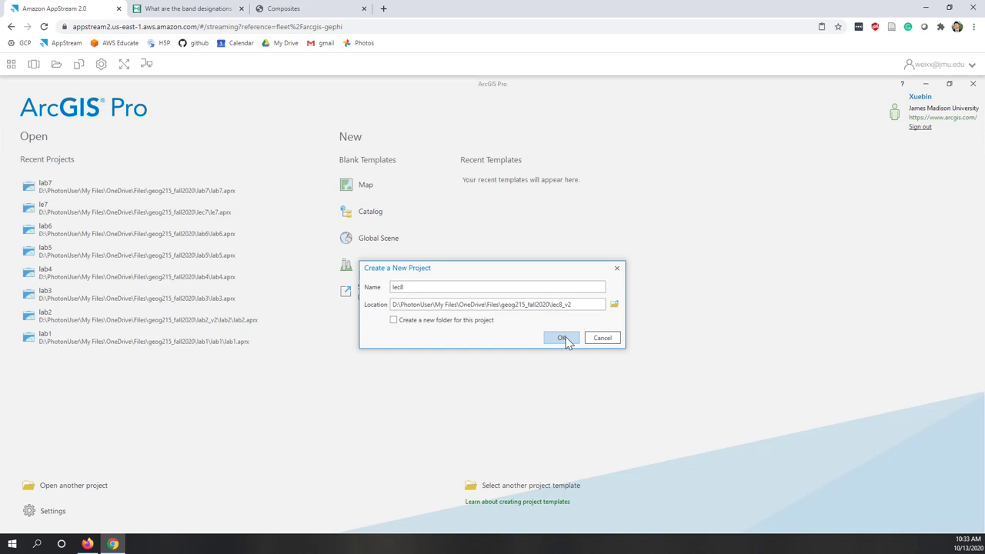
Create the lec8 project, then search All Portal for 'image harrisonburg' and pick Image in Harrisonburg.
left_click(562, 339)
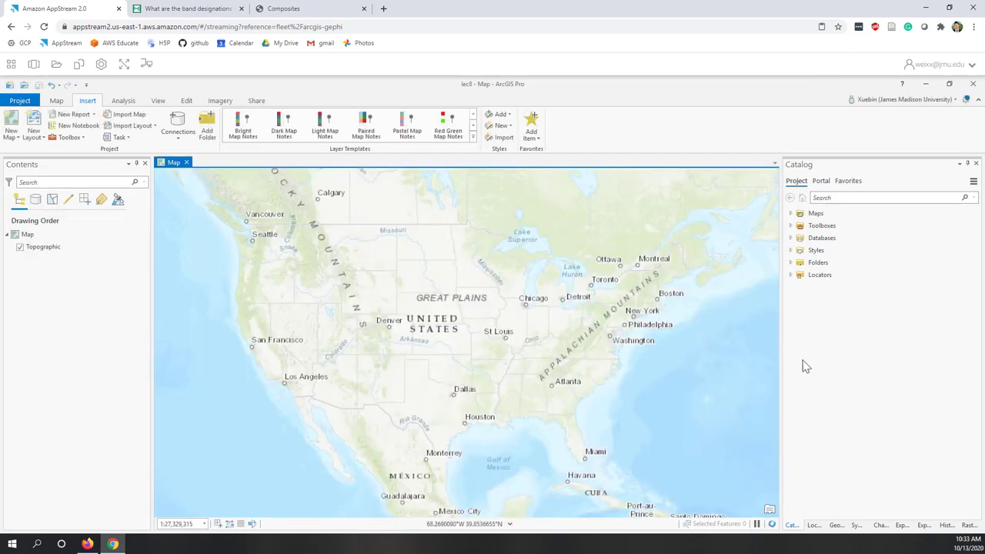
left_click(821, 181)
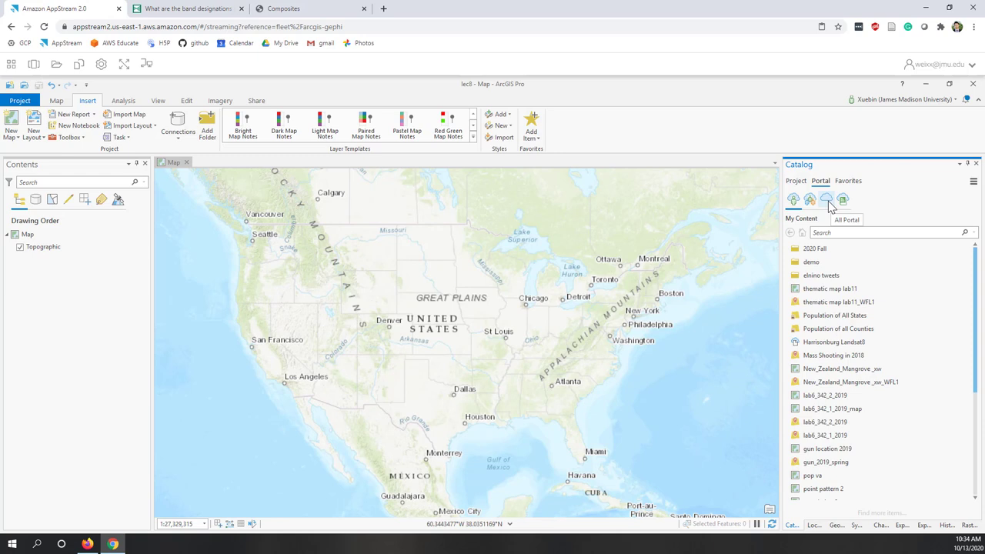
left_click(827, 200)
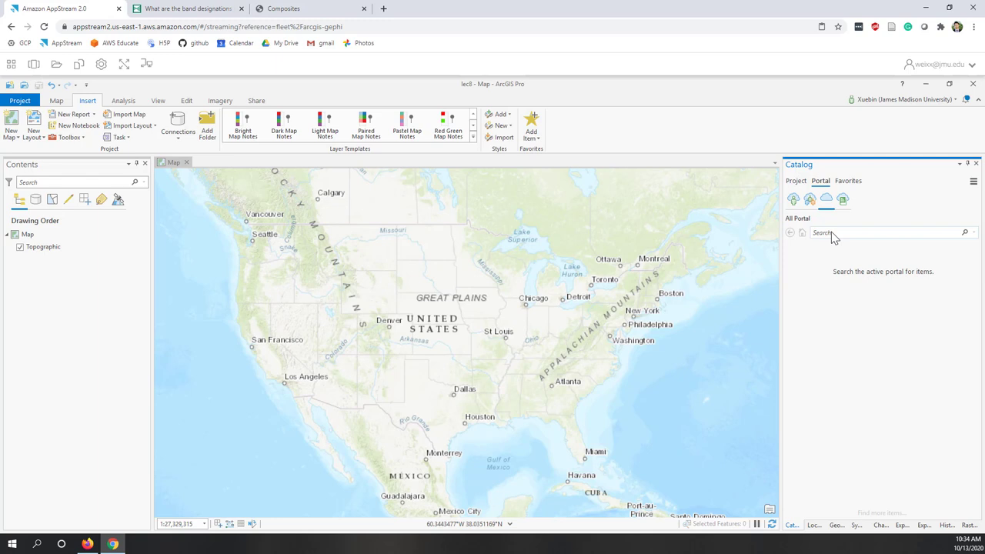
left_click(831, 233)
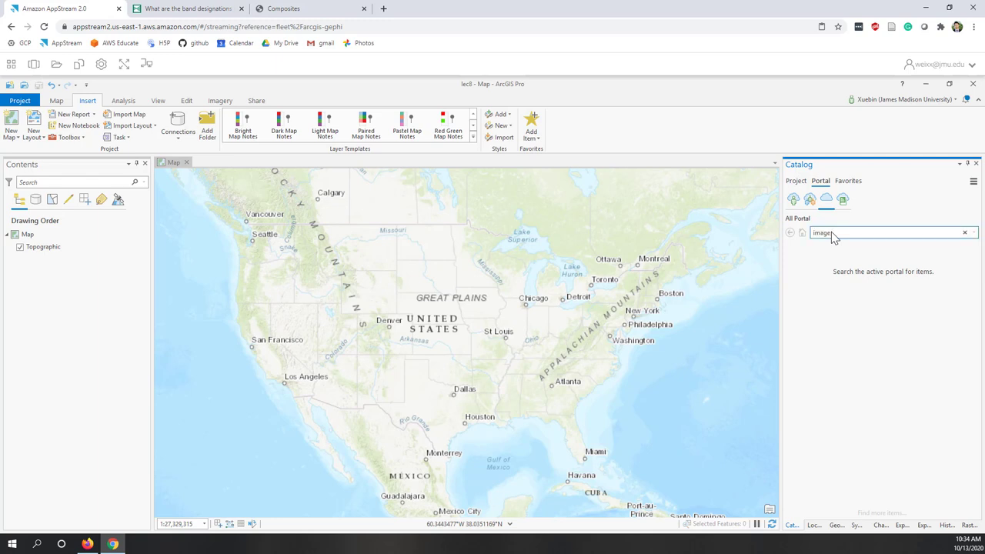
type("image harrisonburg")
key("Return")
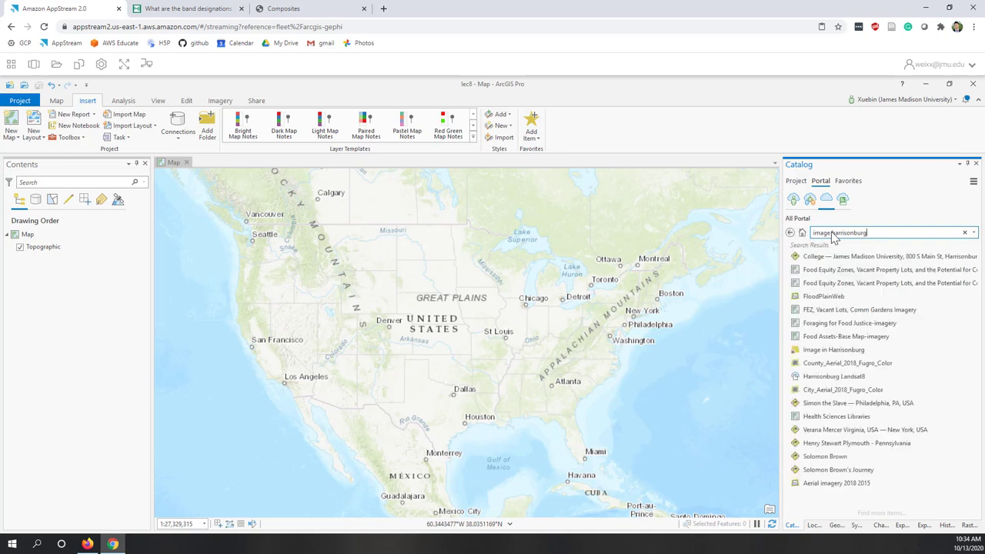
left_click(835, 356)
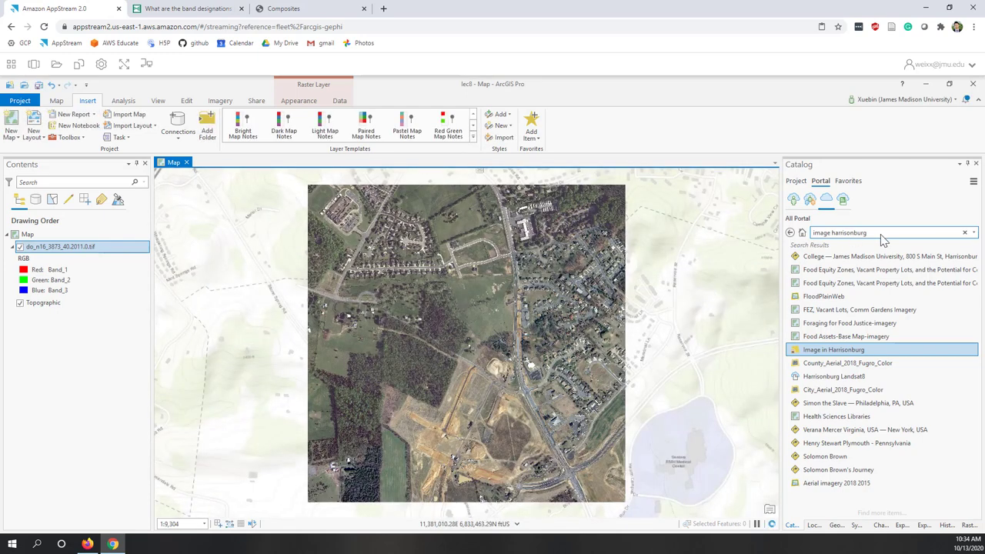
Search the portal for 'dem harrisonburg' and add the dem Harrisonburg raster above the aerial image.
left_click_drag(883, 240, 767, 239)
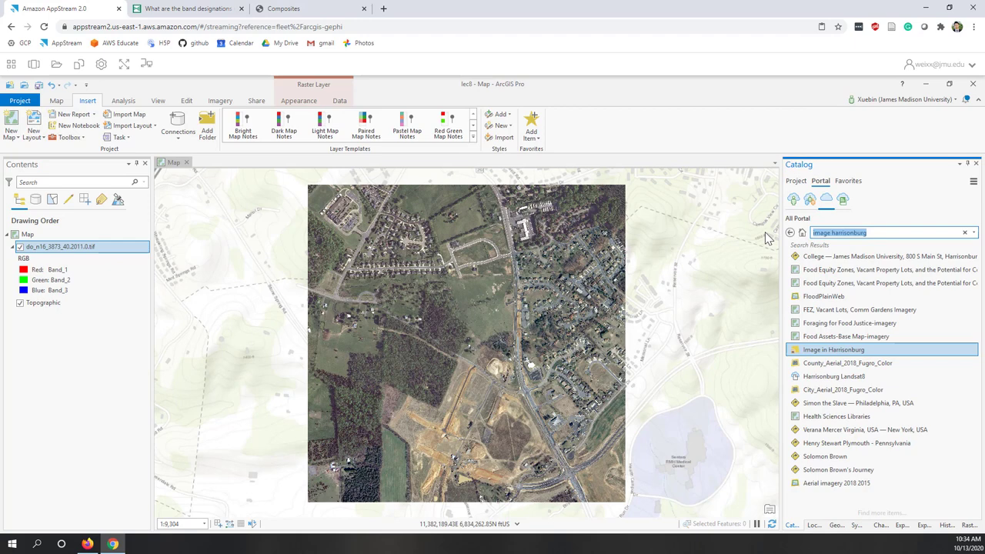
type("dem")
type(" hariro")
key("BackSpace")
key("BackSpace")
key("BackSpace")
type("risonburg")
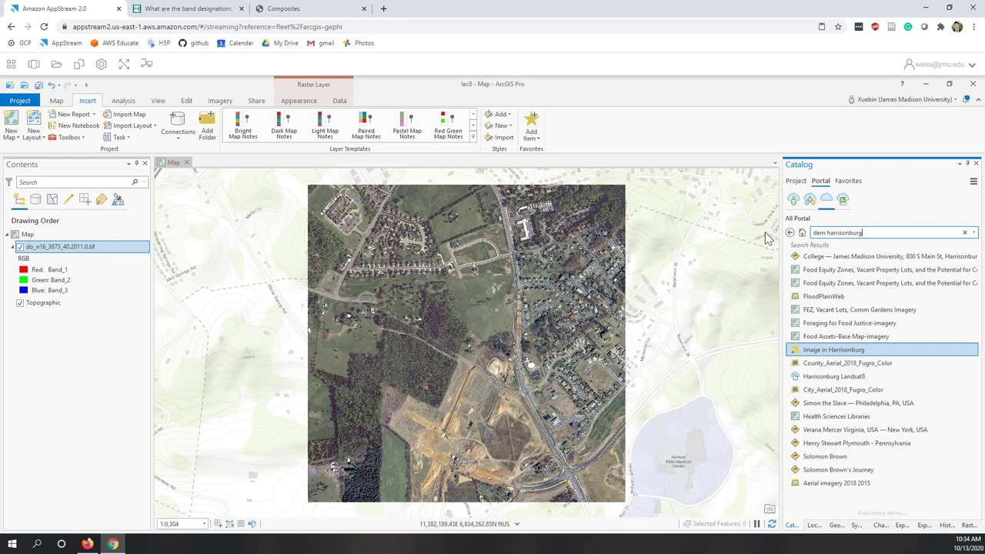
key("Return")
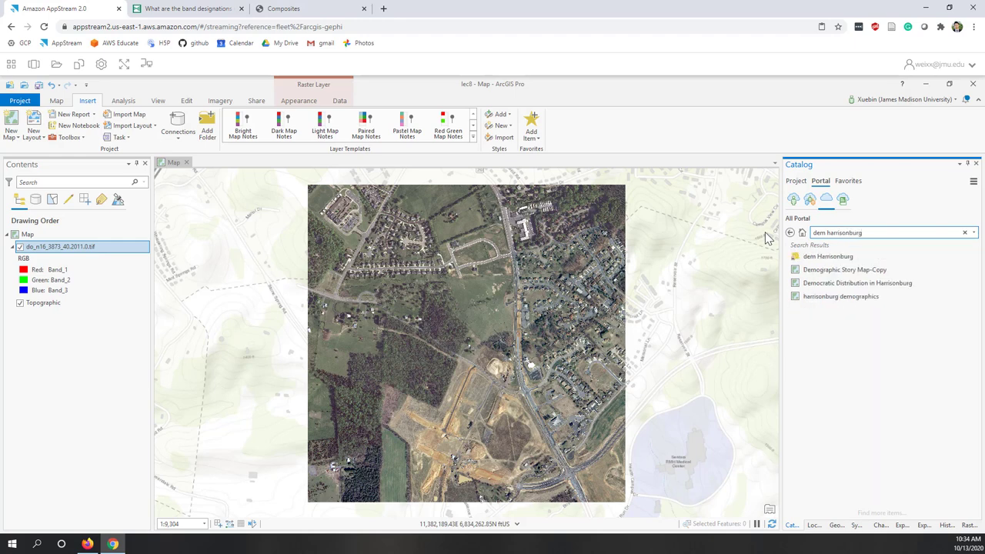
left_click(833, 258)
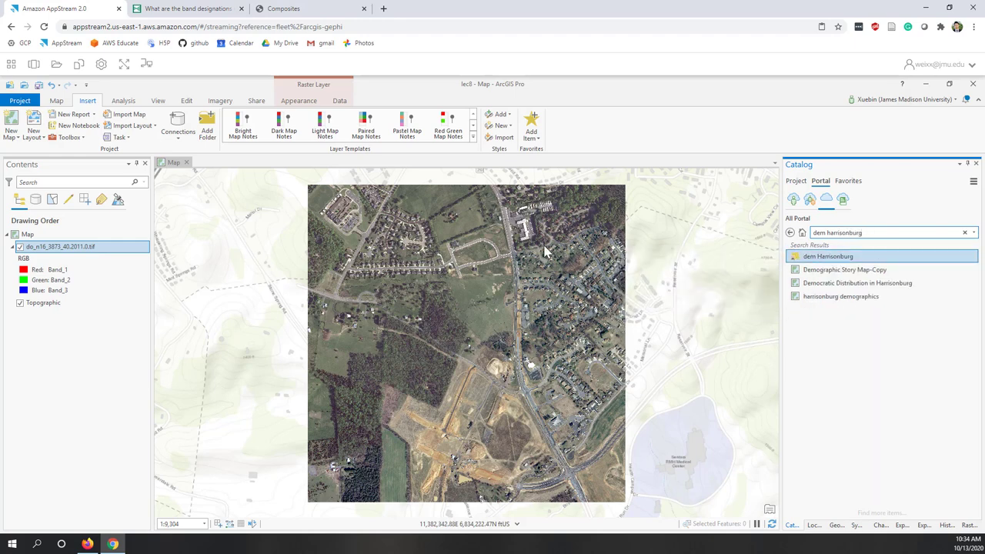
left_click_drag(544, 250, 544, 250)
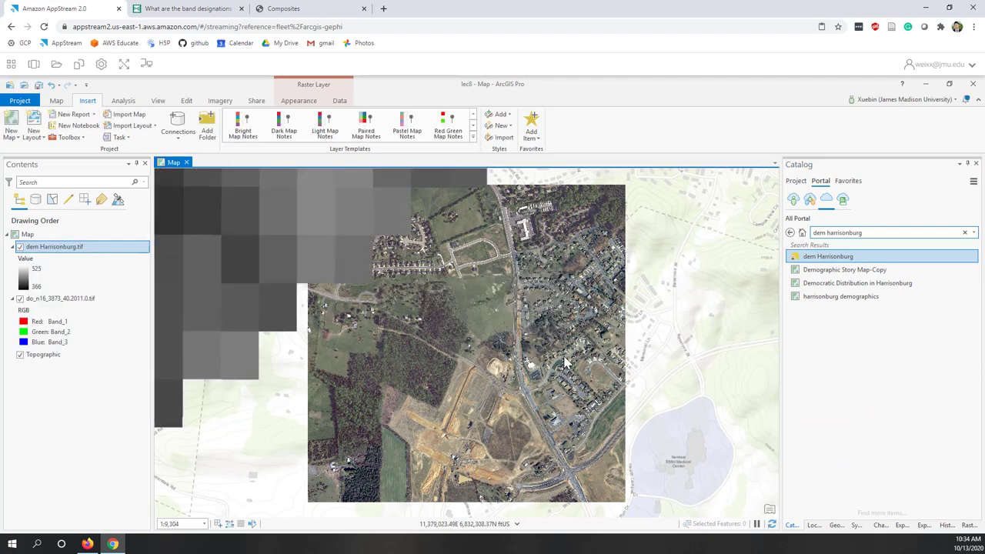
scroll(621, 352, "down", 5)
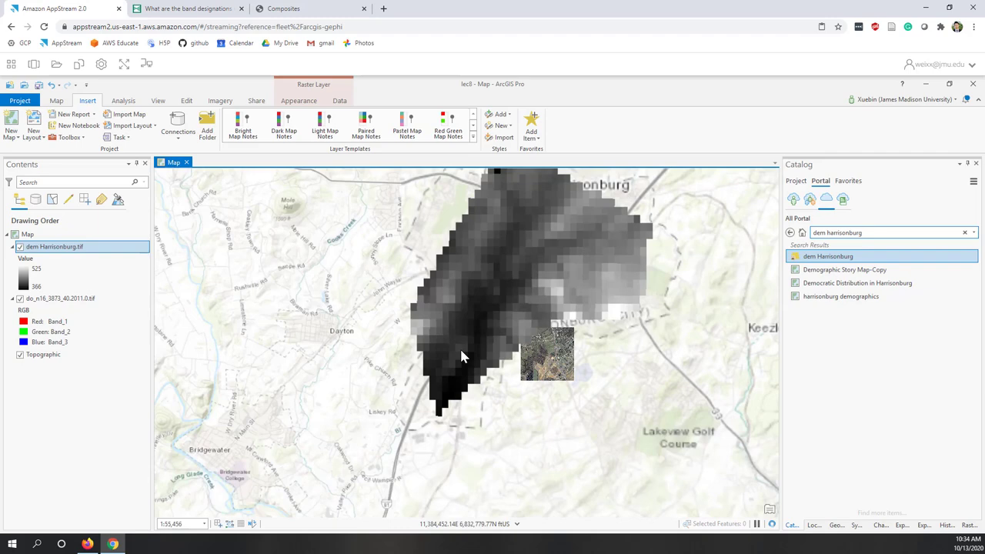
scroll(435, 389, "down", 3)
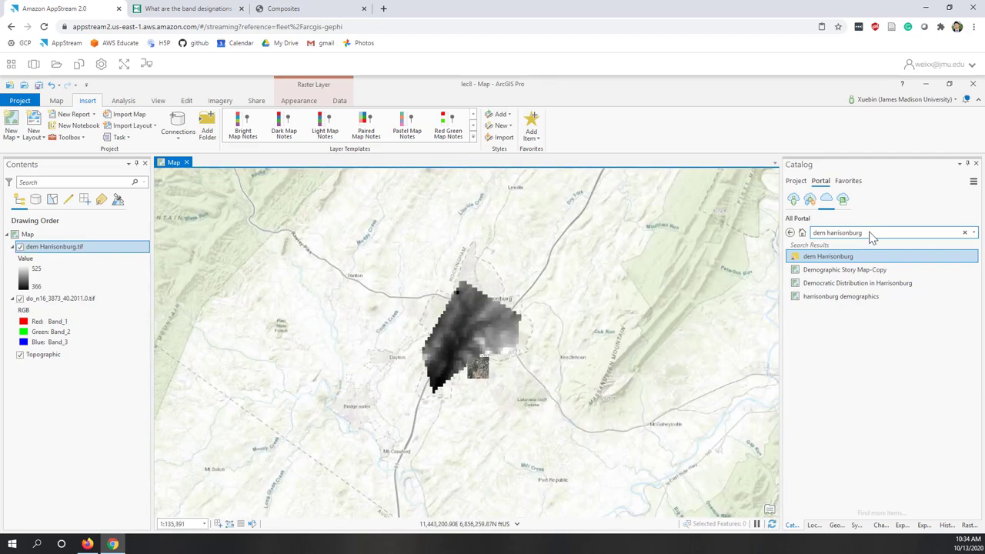
Search the portal for 'landsat harrisonburg', compare results, and add the Landsat Harrisonburg package as the top layer.
left_click(817, 237)
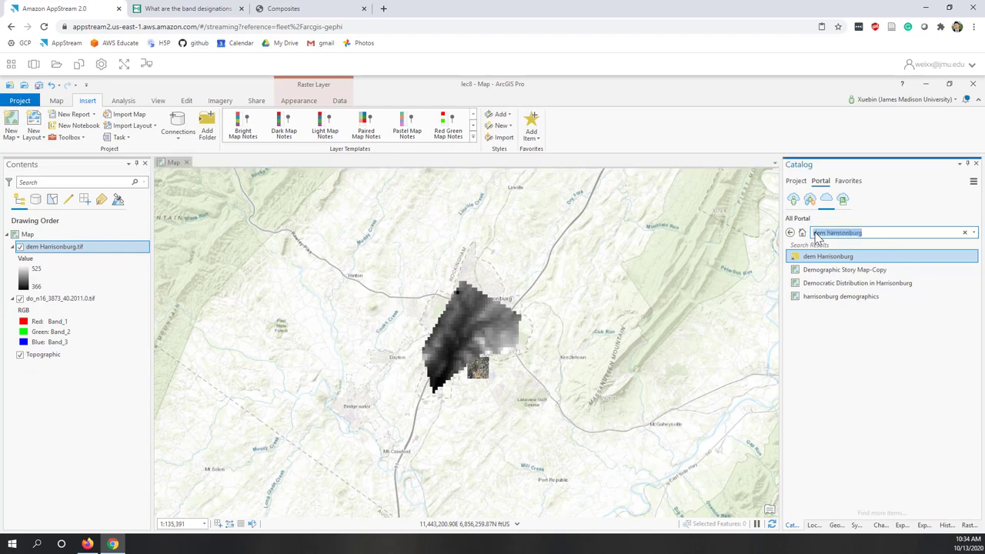
type("andsat harrisonburg")
key("Return")
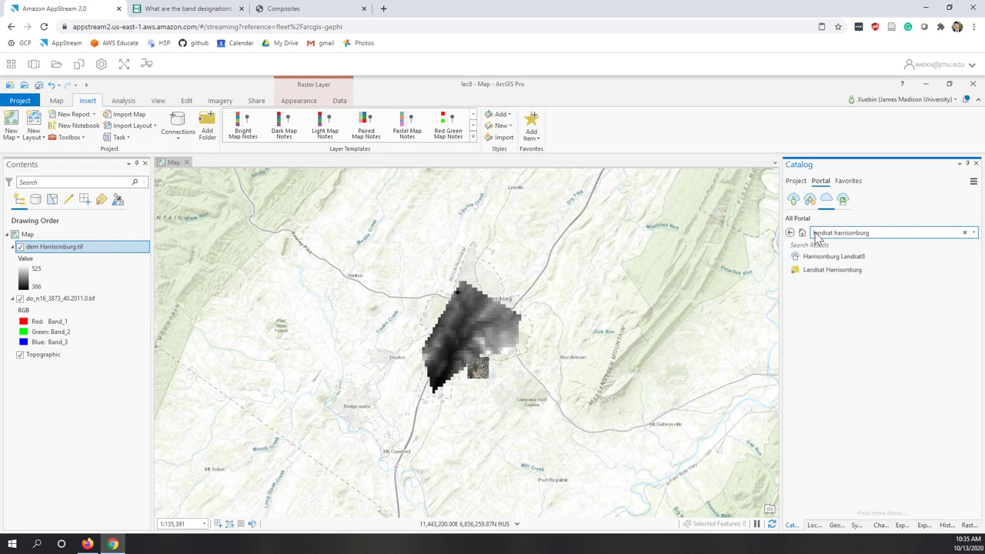
left_click(831, 271)
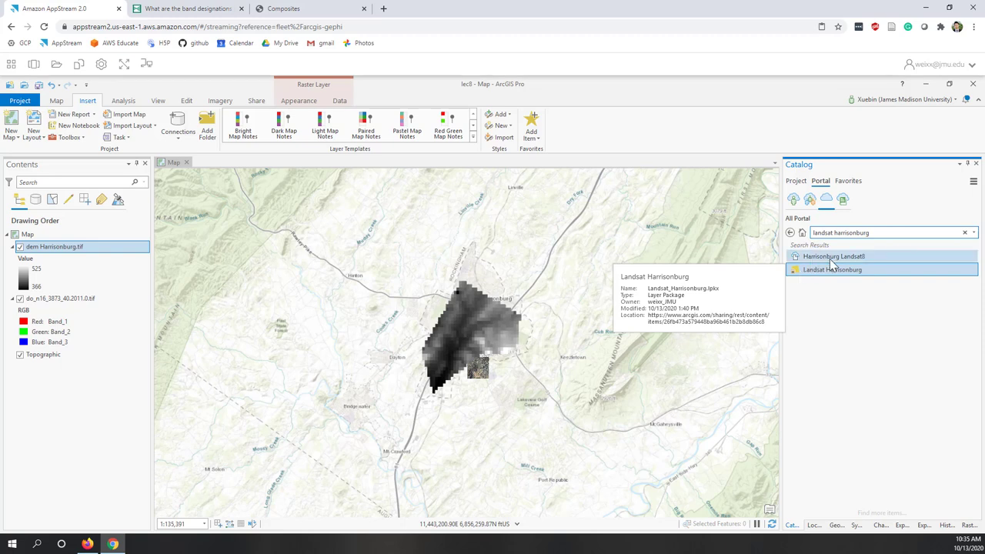
mouse_move(861, 256)
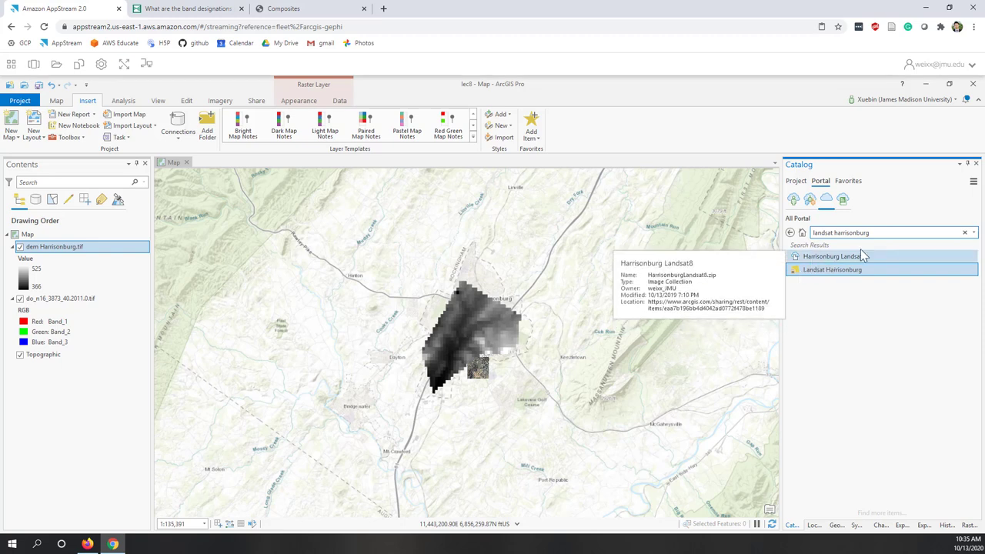
left_click(820, 259)
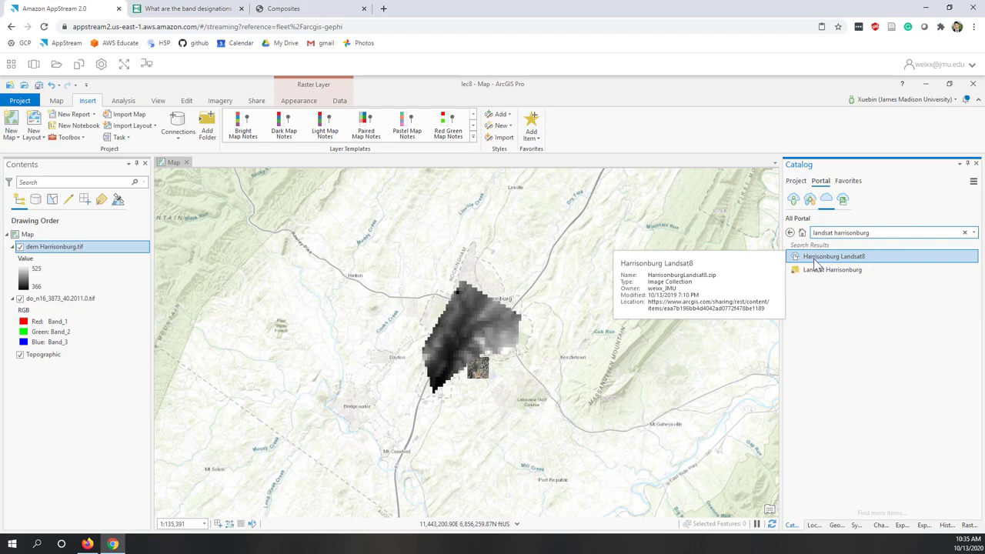
left_click(823, 272)
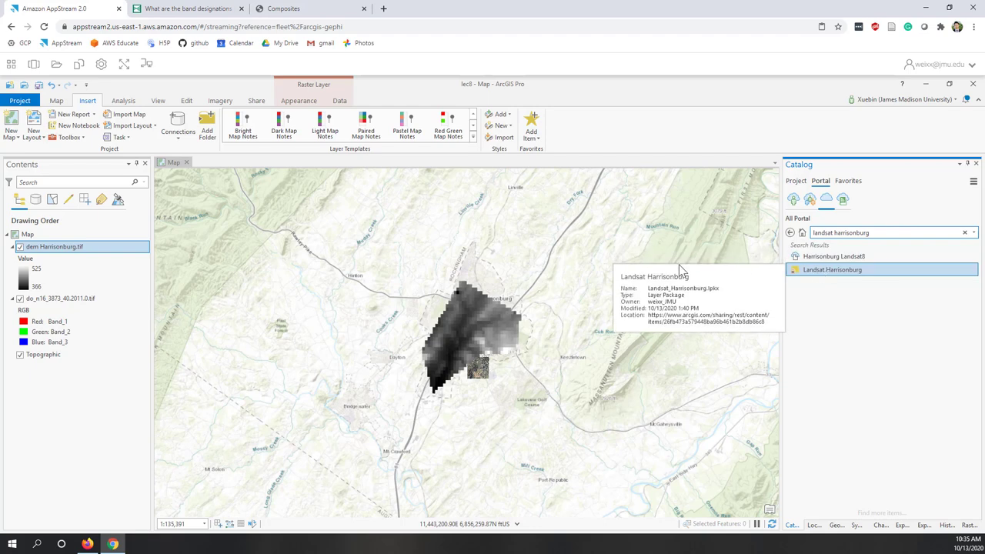
left_click_drag(580, 274, 579, 277)
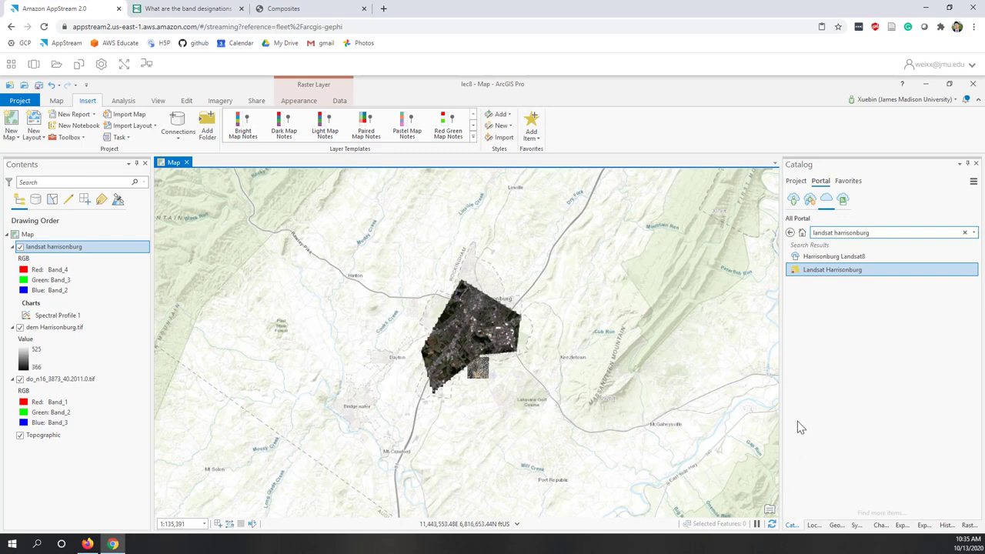
Set up Export Raster for landsat harrisonburg, confirming the output is landsat harrisonburg.tif in lec8_v2.
right_click(68, 248)
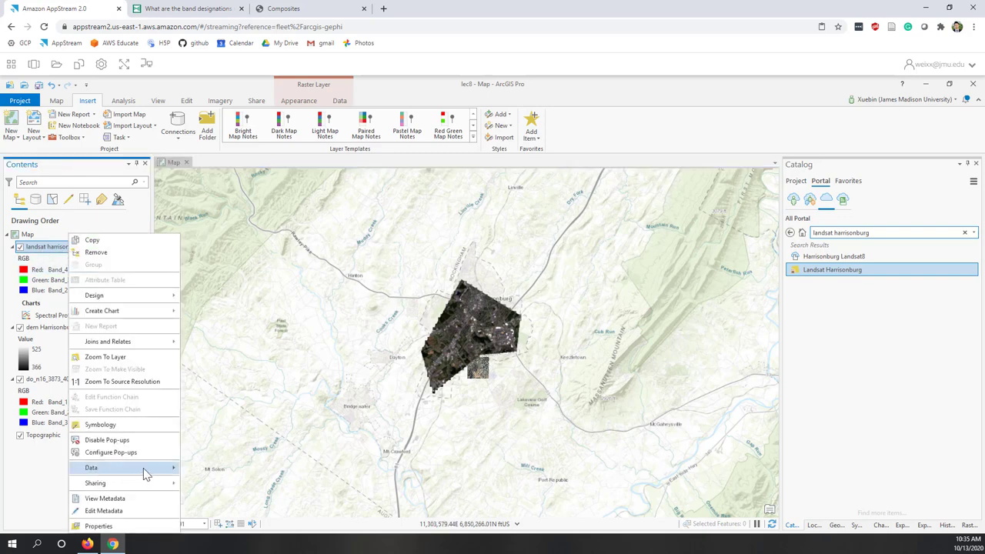
mouse_move(150, 469)
left_click(213, 482)
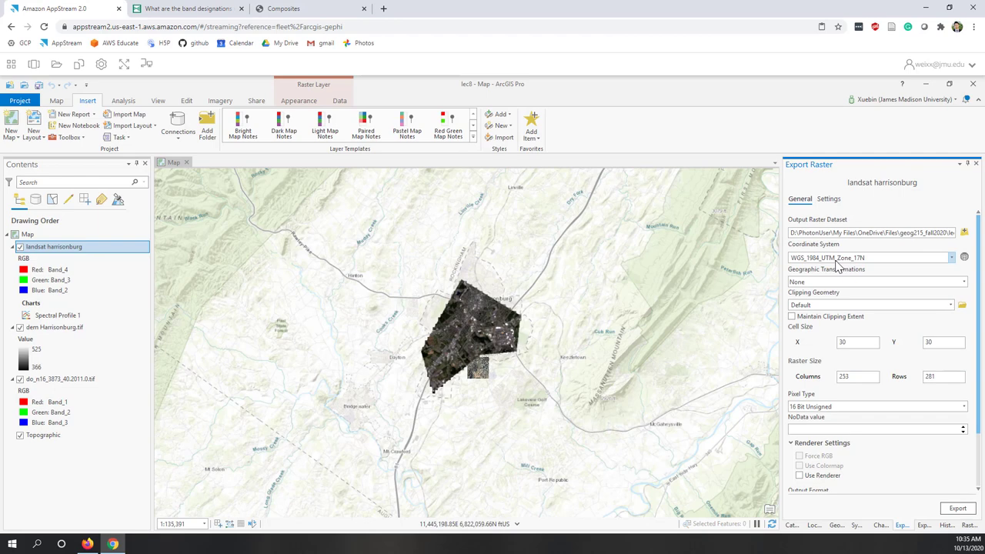
left_click(944, 232)
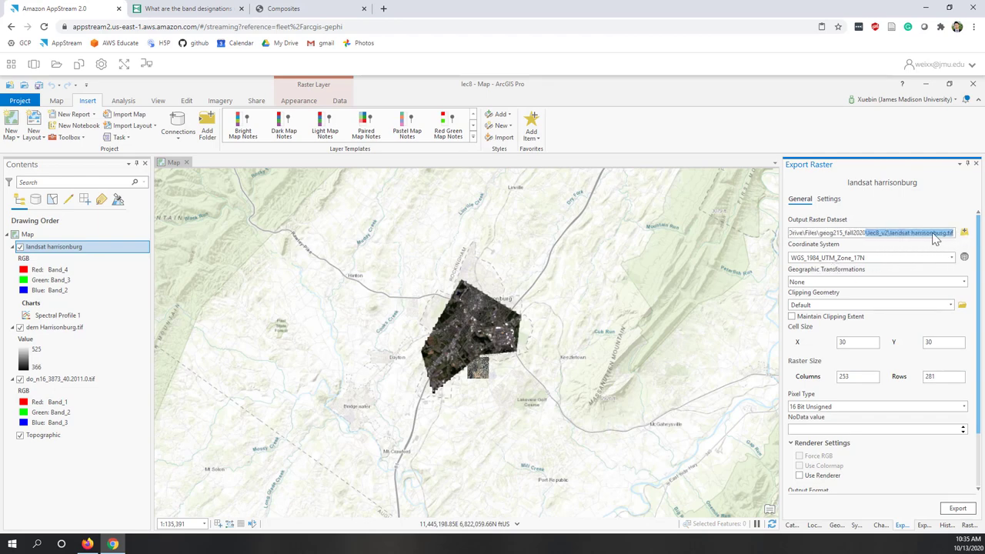
left_click(929, 234)
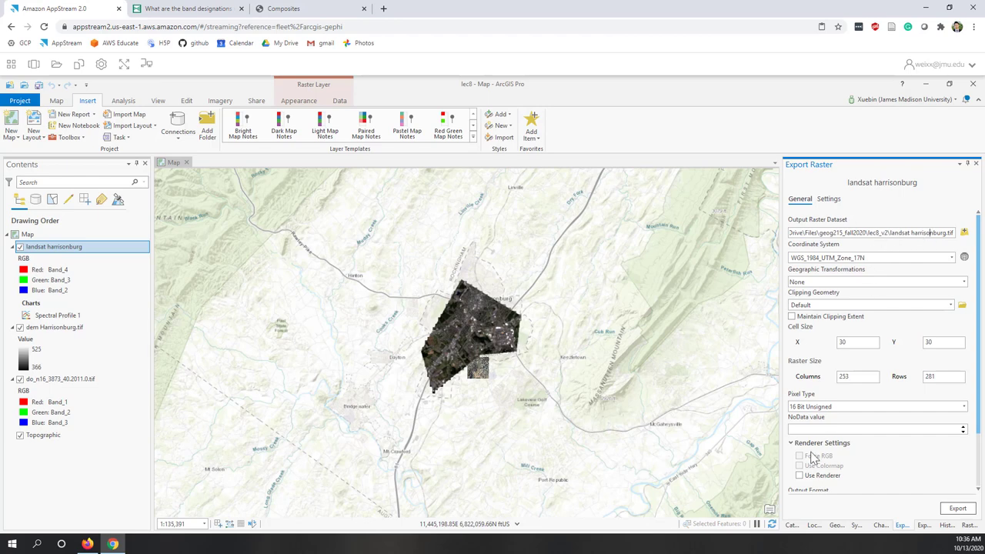
Run the Landsat export and expand landsat harrisonburg.tif under Project > Folders > lec8_v2 to view its bands.
left_click(956, 510)
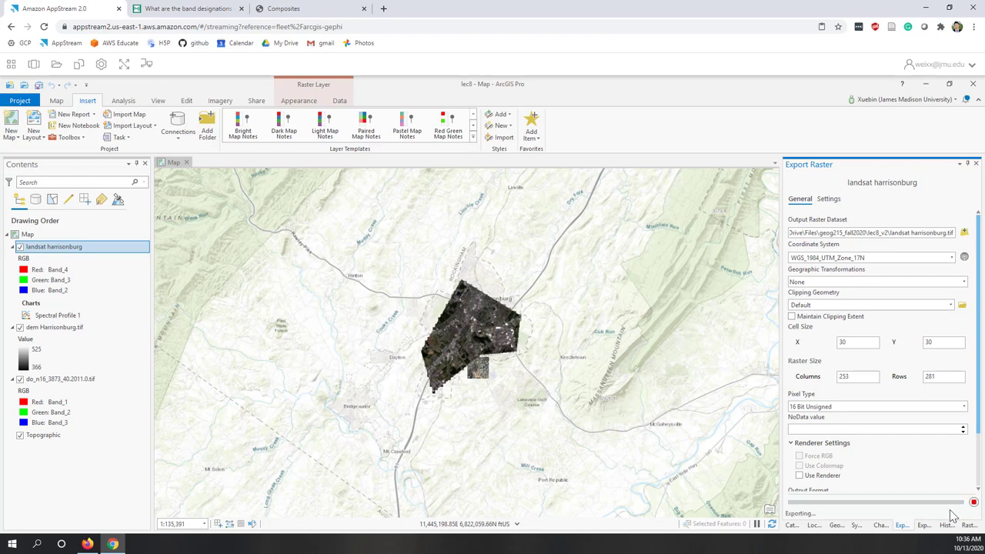
left_click(791, 527)
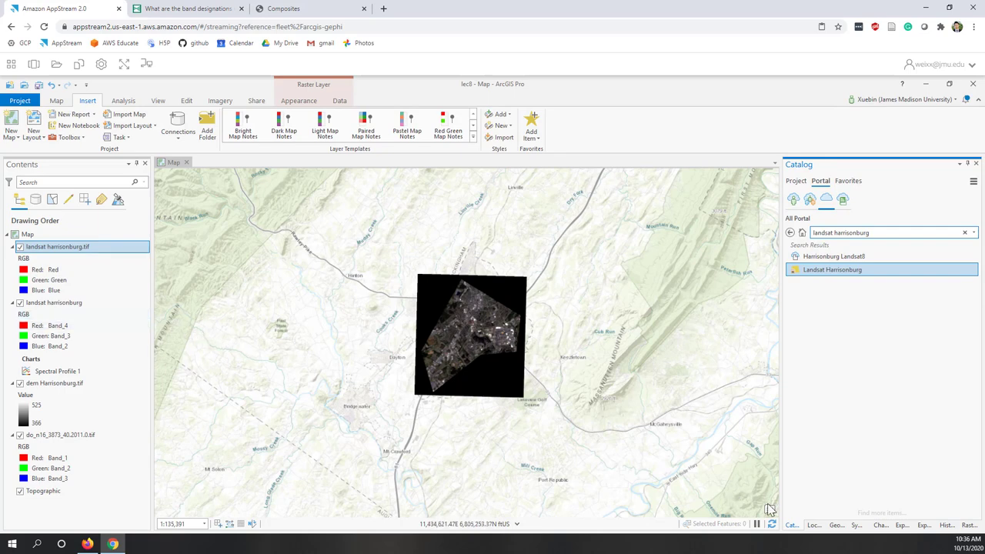
left_click(795, 181)
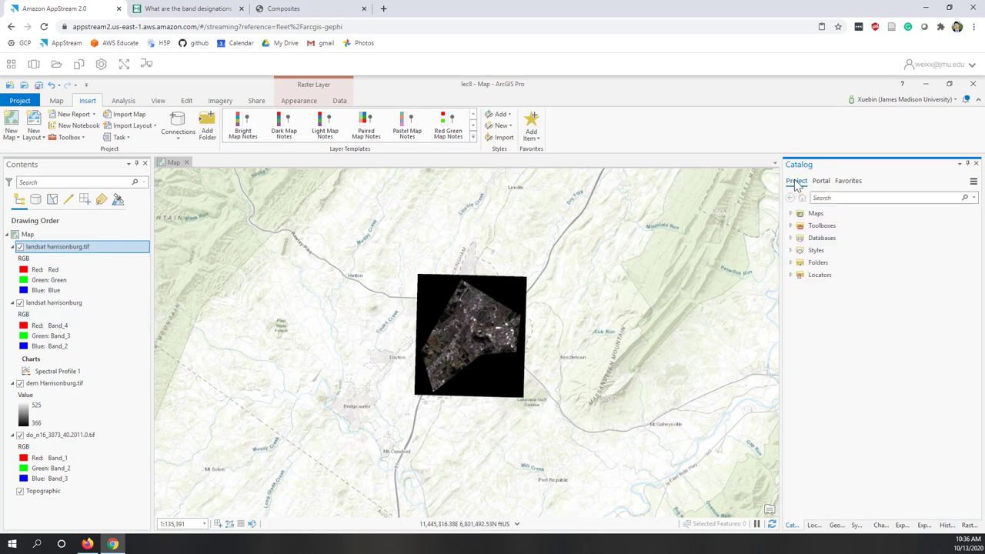
left_click(791, 262)
left_click(798, 275)
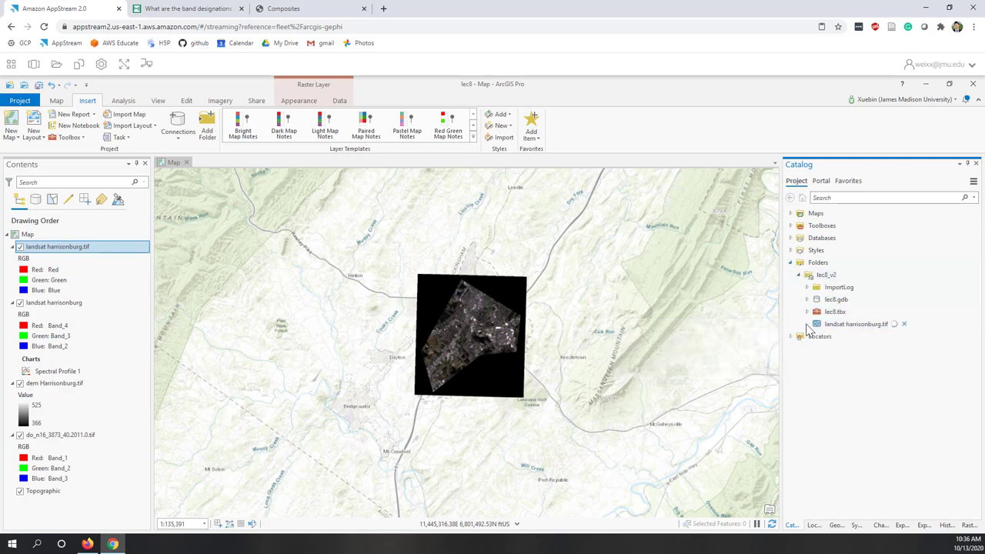
left_click(846, 325)
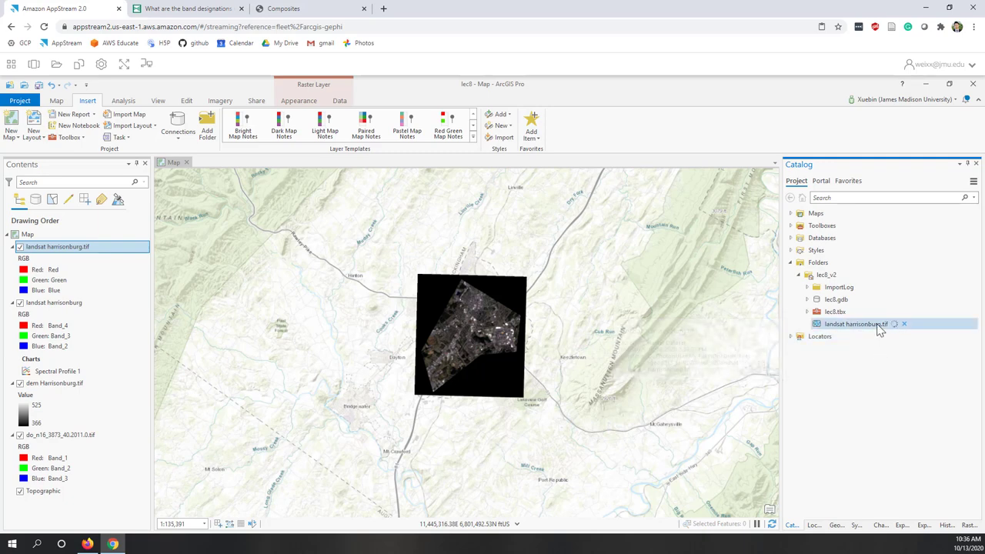
left_click(844, 339)
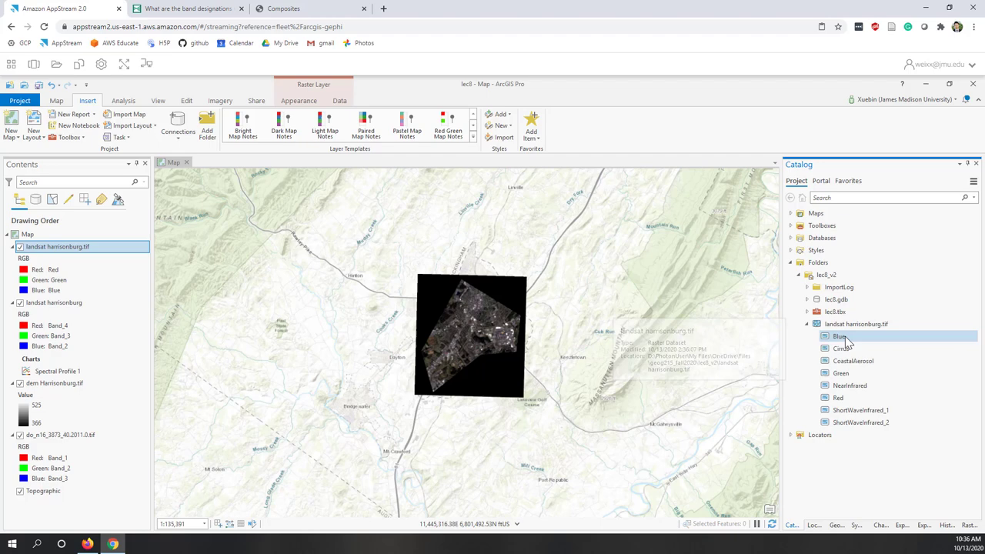
left_click(847, 401)
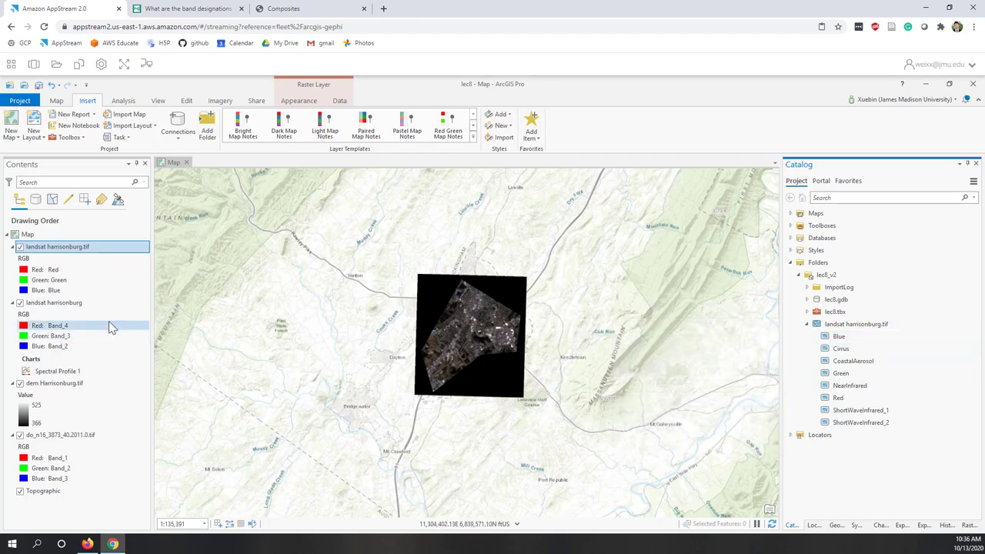
Remove the portal landsat harrisonburg layer from Contents and zoom in on the image.
right_click(47, 307)
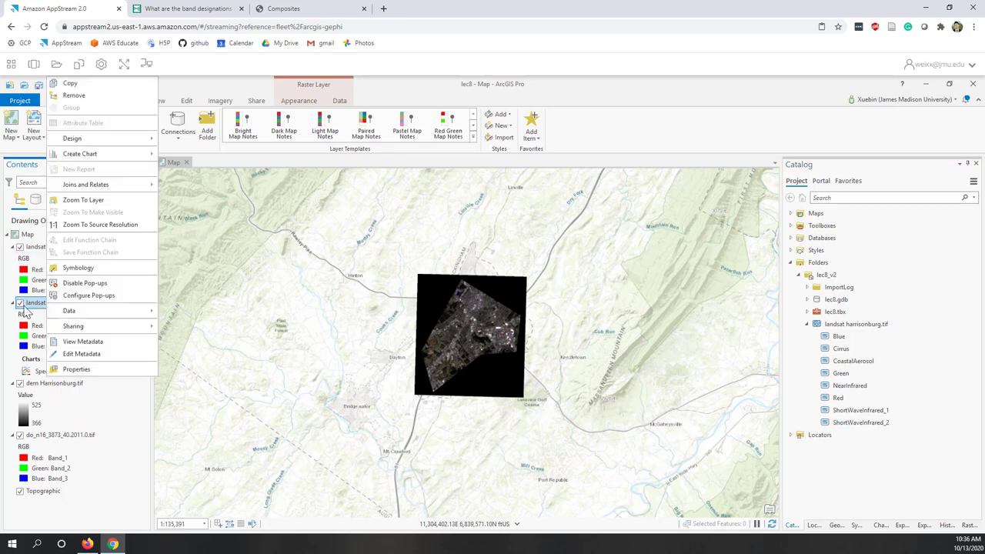
left_click(77, 97)
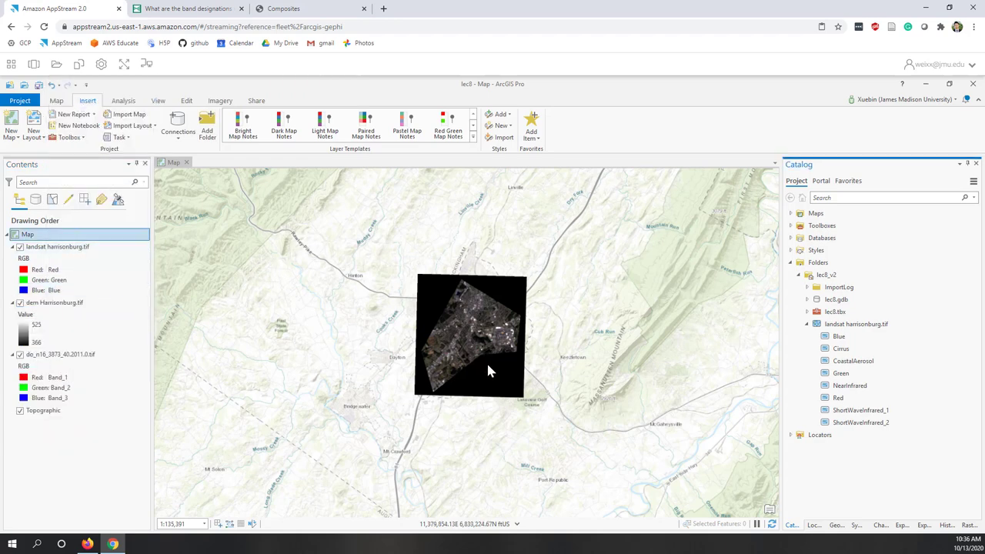
scroll(487, 369, "up", 1)
scroll(484, 360, "up", 1)
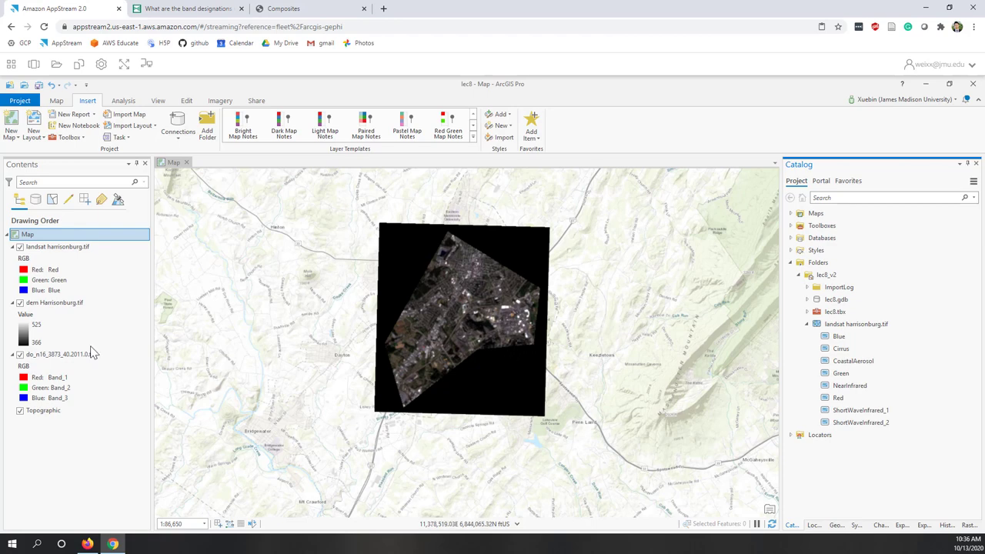
Export dem Harrisonburg.tif to lec8_v2 using the landsat layer's WGS_1984_UTM_Zone_17N coordinate system.
right_click(52, 307)
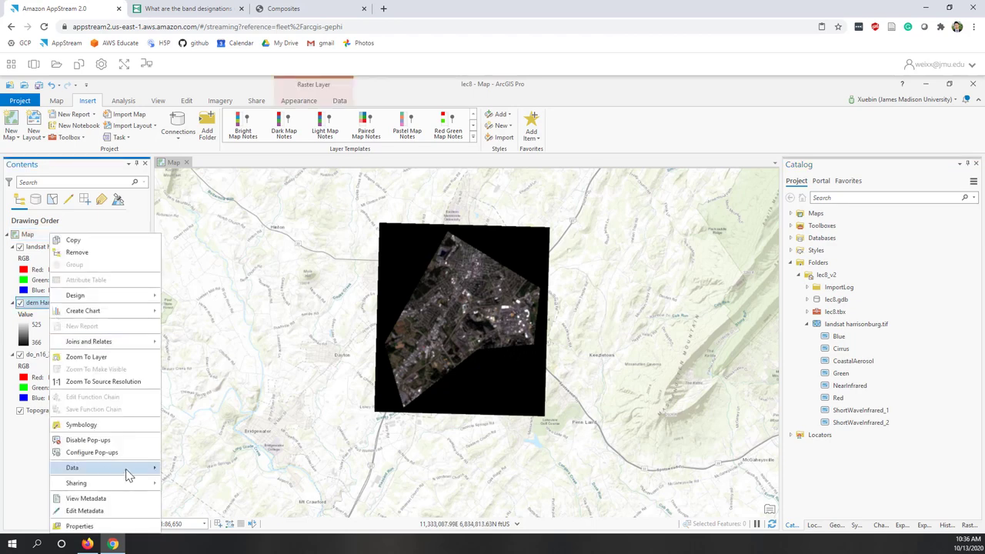
mouse_move(142, 470)
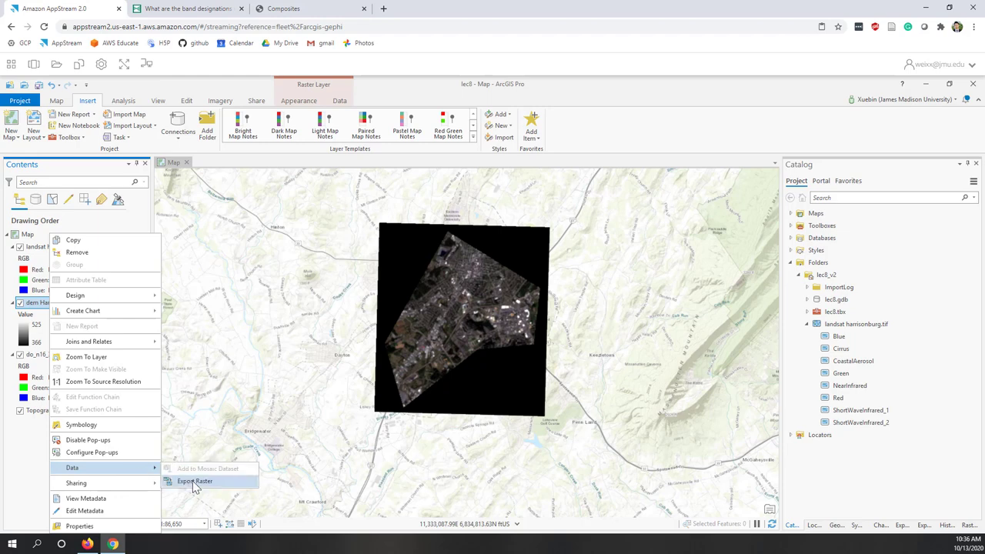
left_click(194, 482)
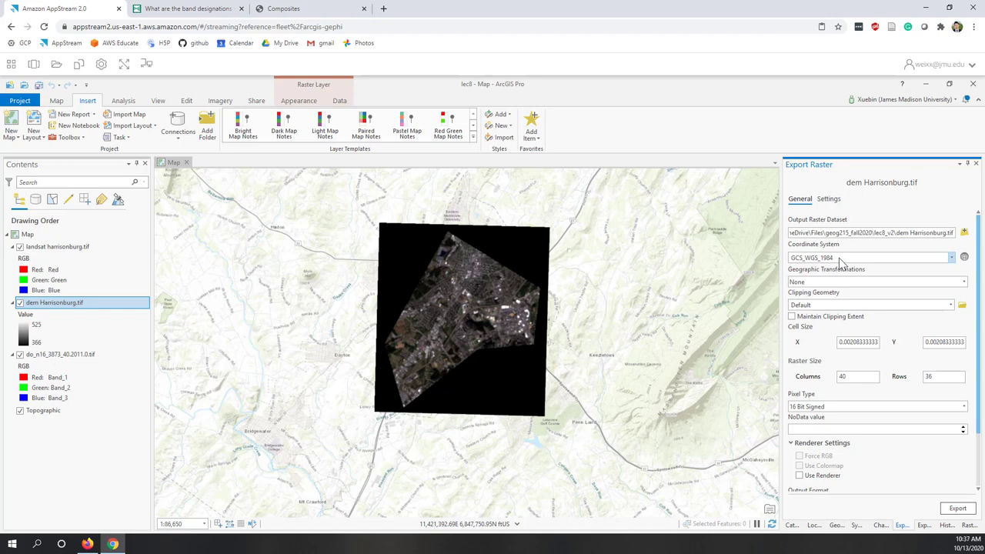
left_click(951, 258)
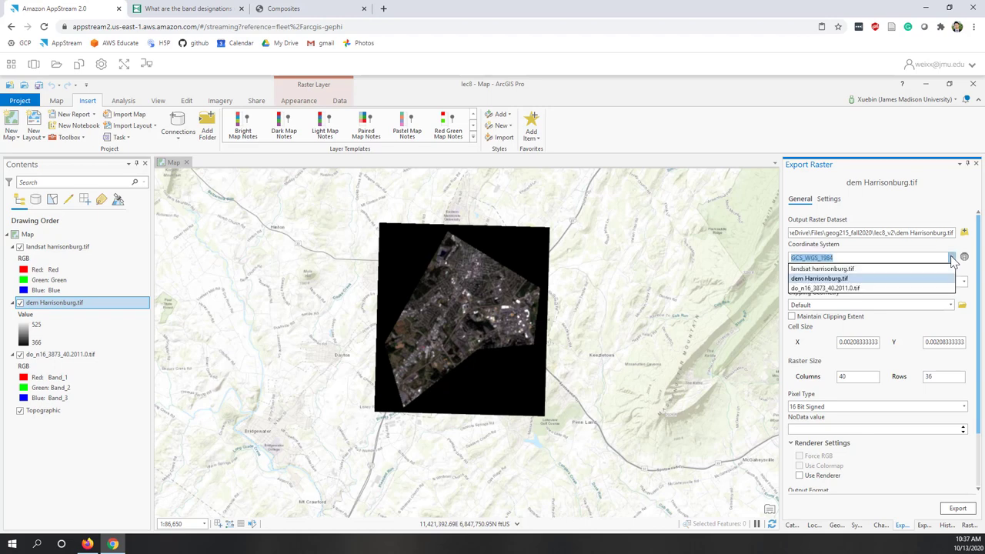
left_click(826, 271)
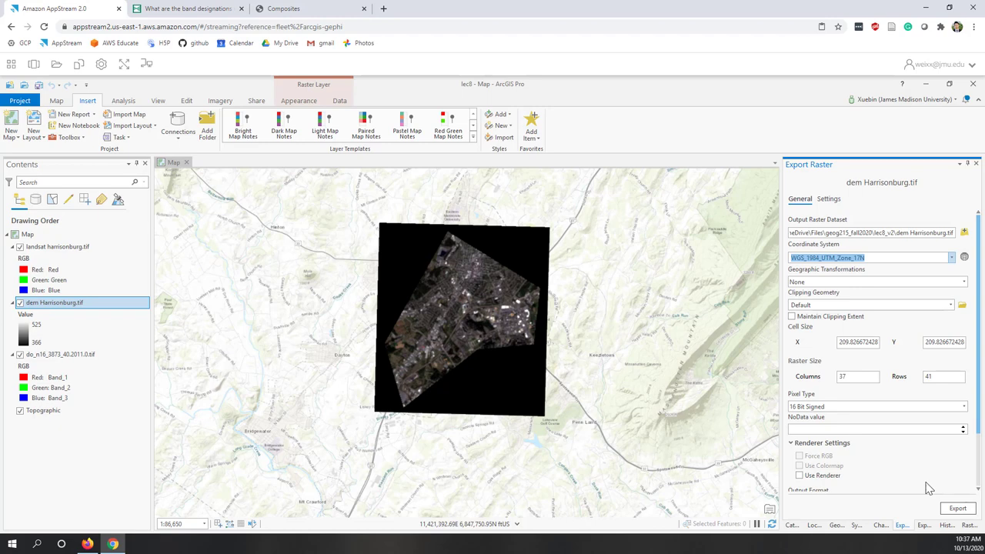
left_click(956, 509)
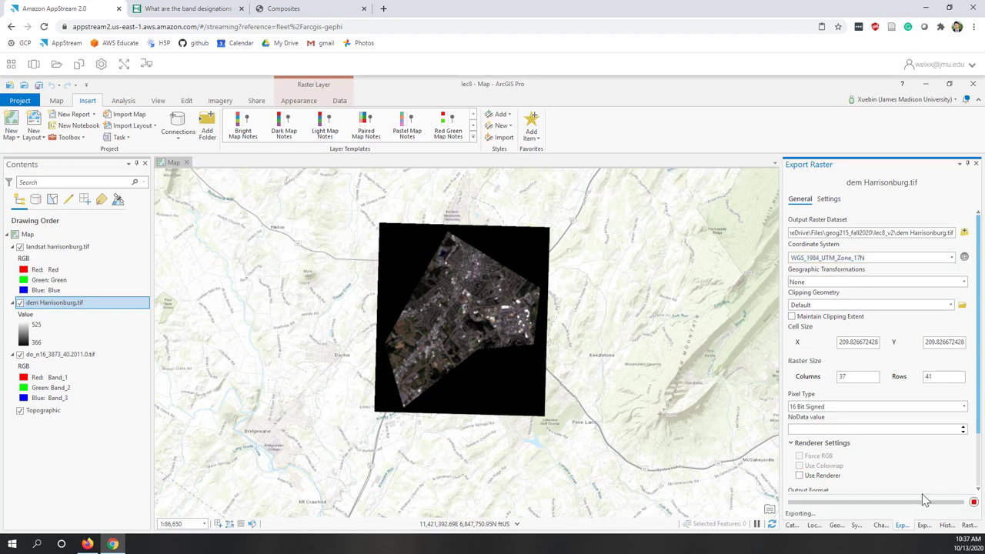
left_click(793, 526)
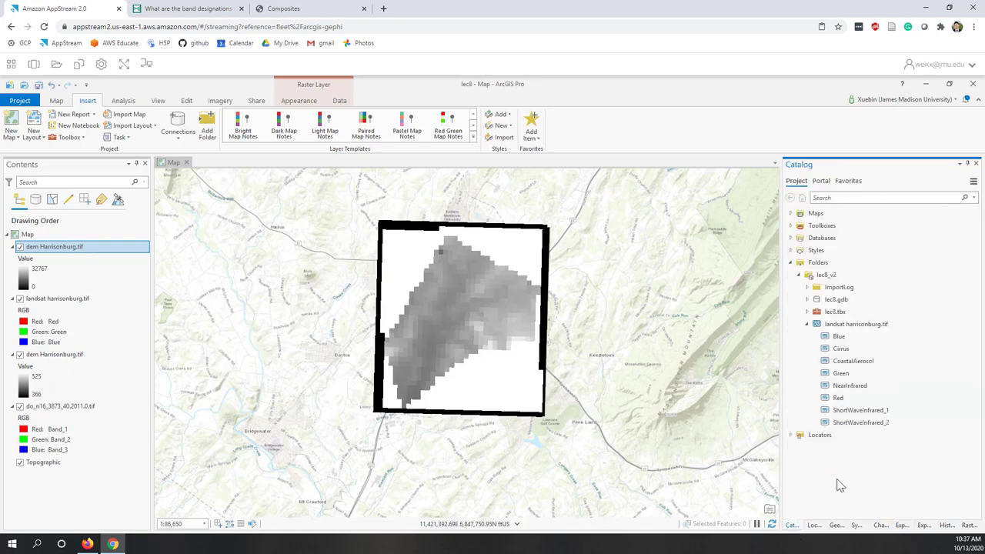
Refresh the lec8_v2 folder and remove the original dem Harrisonburg.tif layer from the map.
left_click(827, 275)
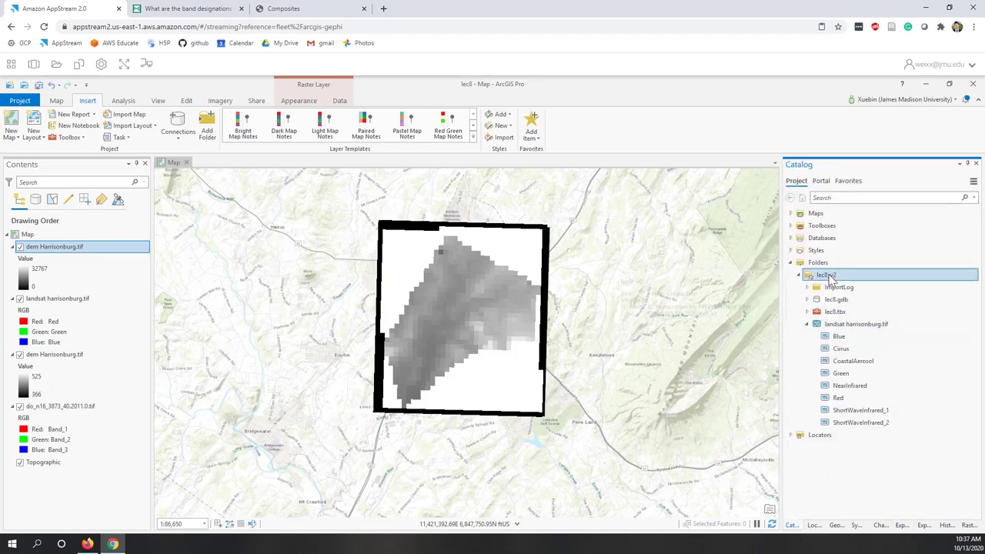
right_click(827, 275)
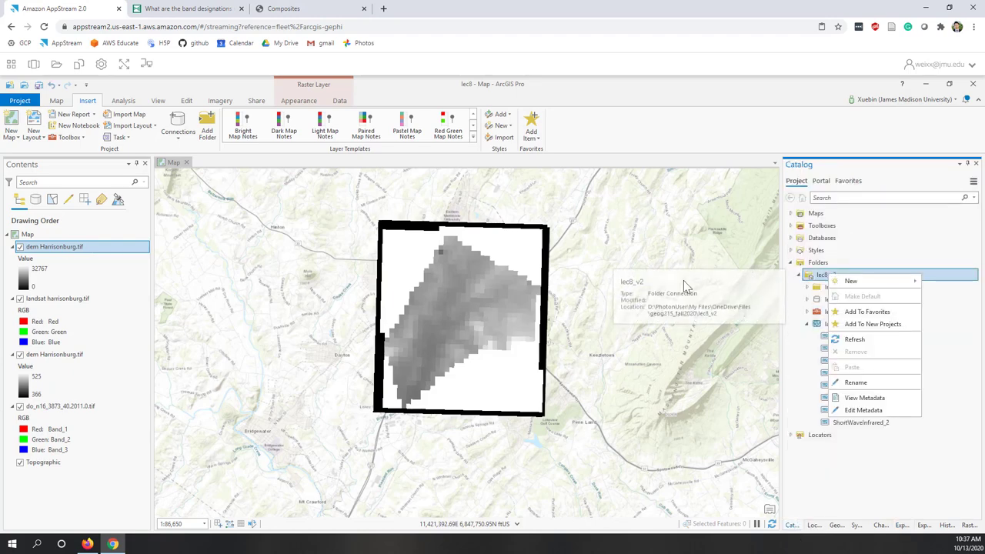
left_click(853, 339)
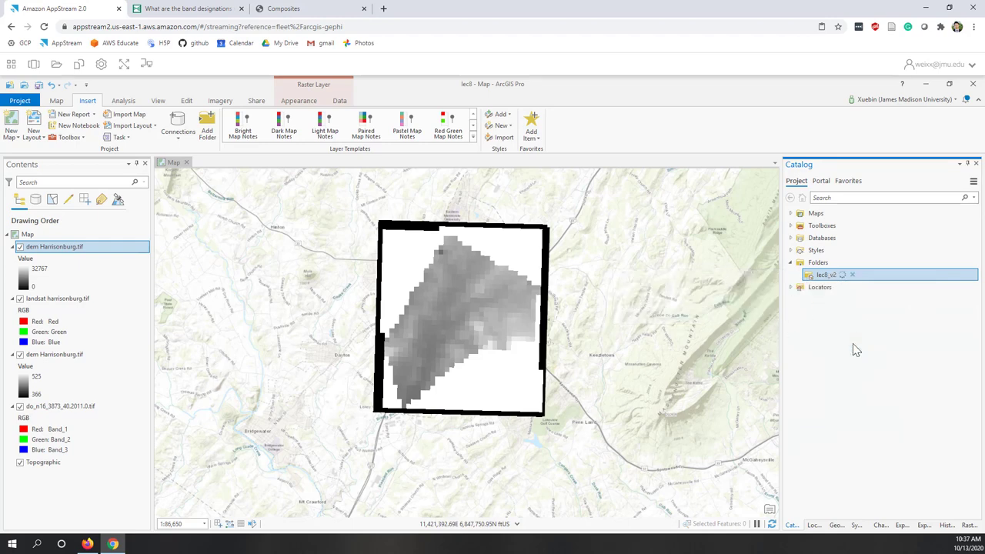
right_click(49, 361)
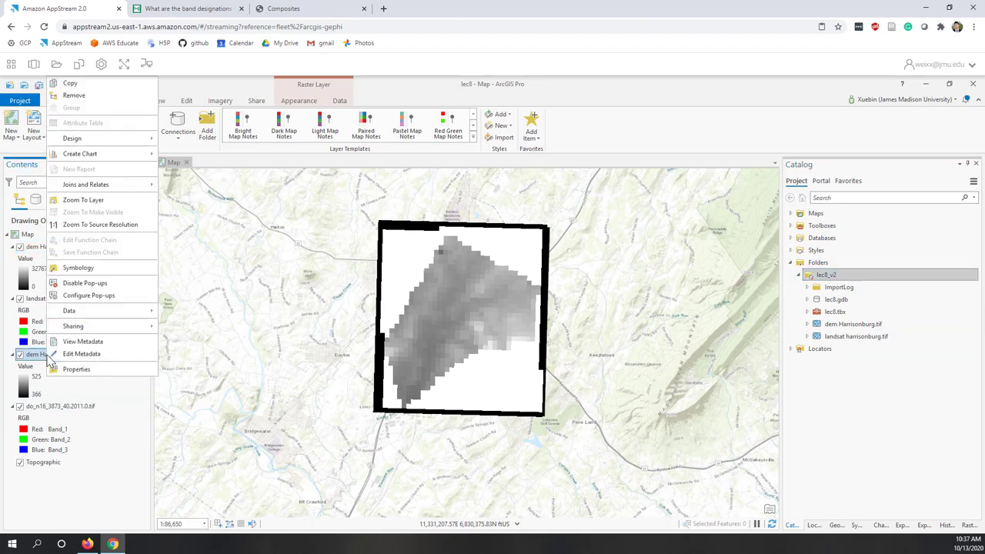
left_click(81, 98)
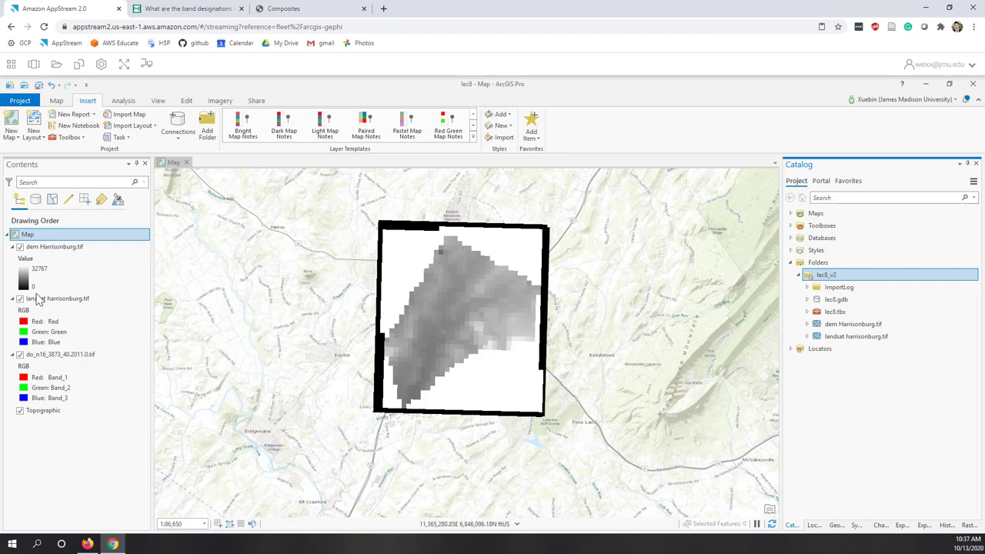
Export the do_n16_3873_40.2011.0.tif air photo layer as a raster into lec8_v2.
left_click(67, 356)
right_click(68, 358)
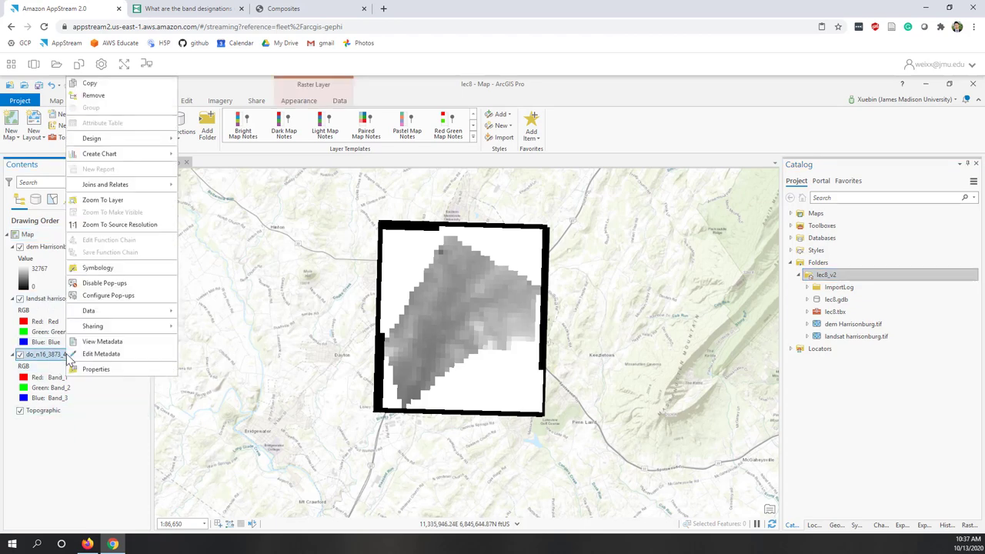
mouse_move(167, 314)
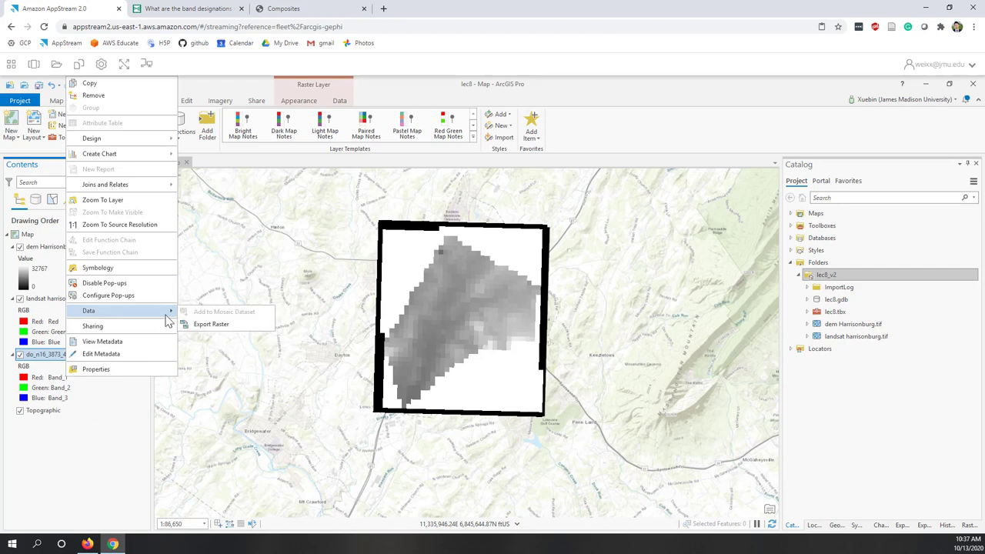
left_click(210, 324)
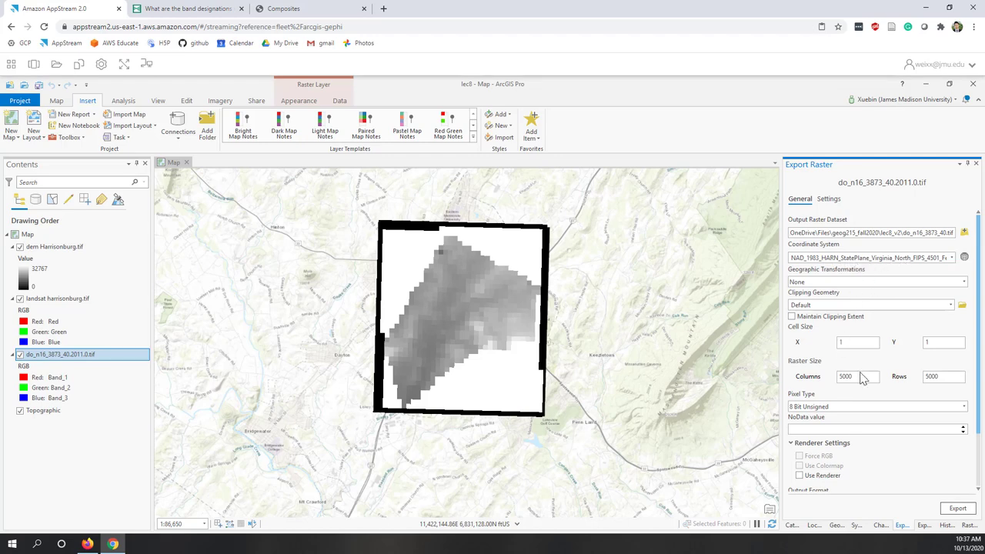
left_click(958, 510)
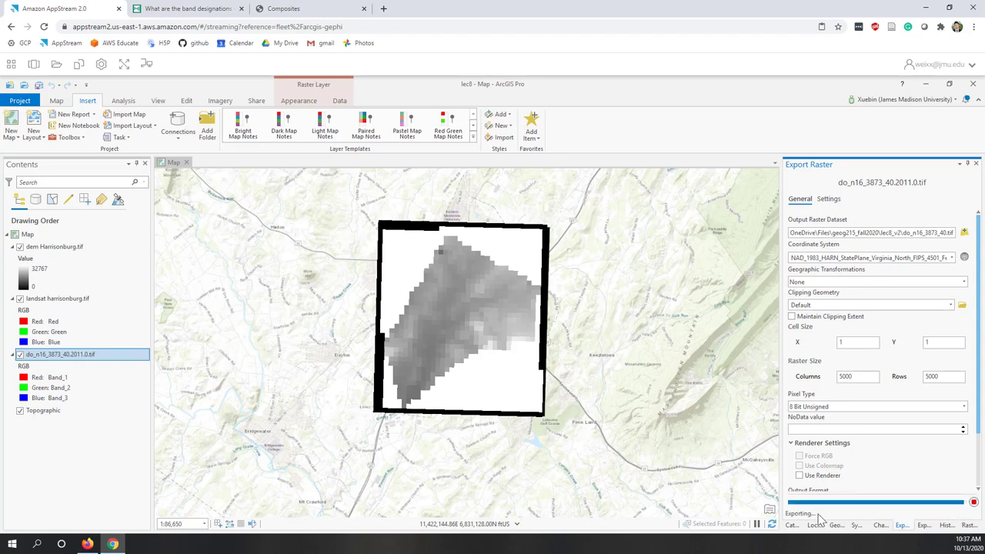
left_click(793, 527)
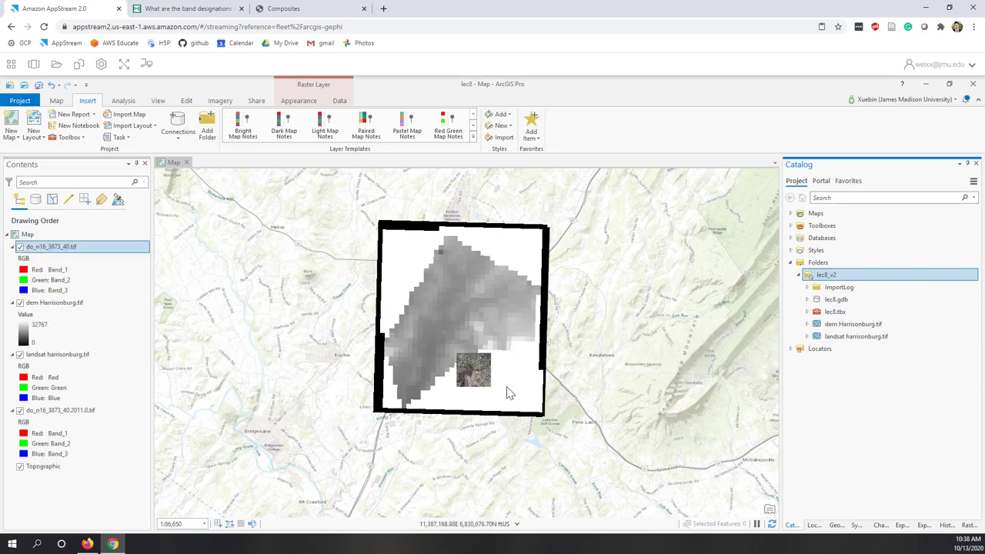
Refresh the lec8_v2 folder and expand do_n16_3873_40.tif to show its four bands.
scroll(472, 385, "up", 2)
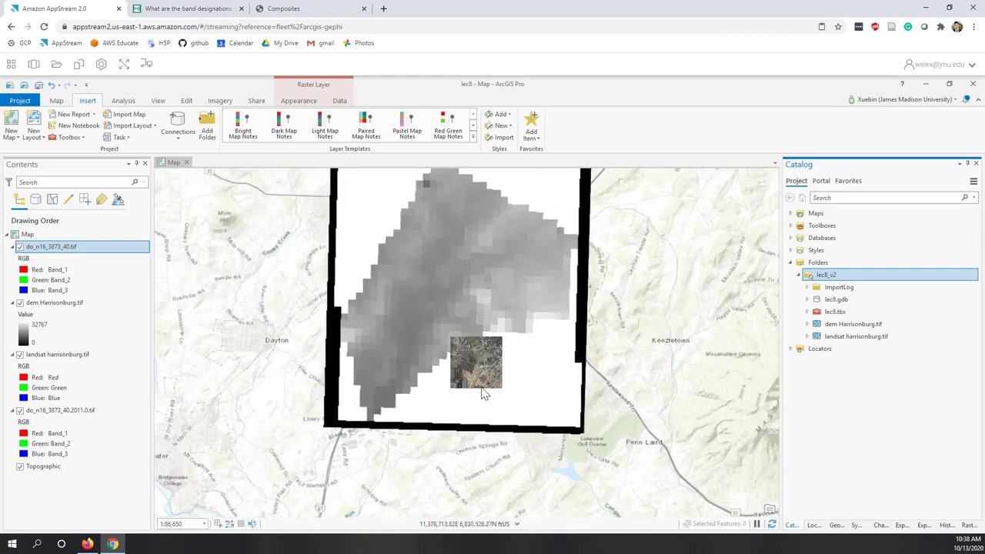
right_click(825, 275)
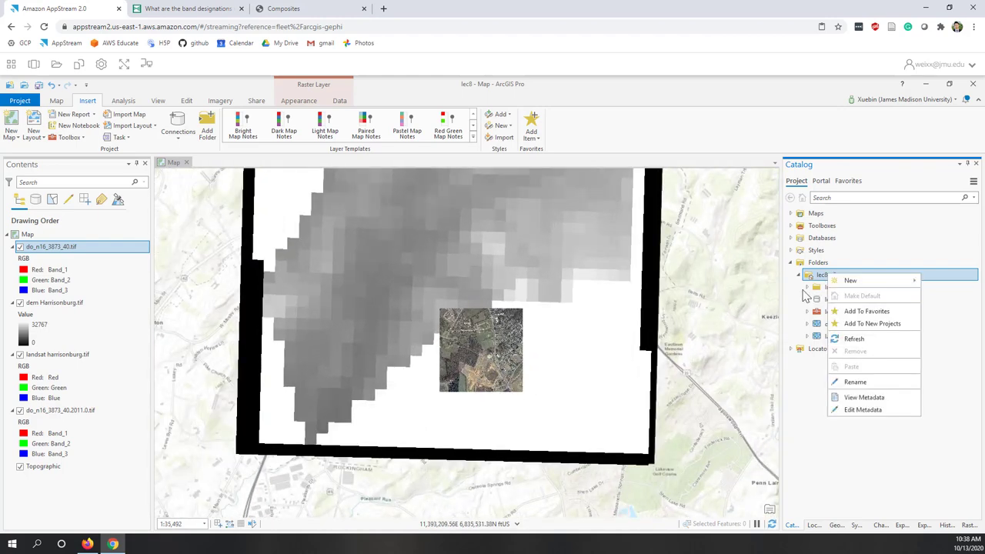
left_click(854, 339)
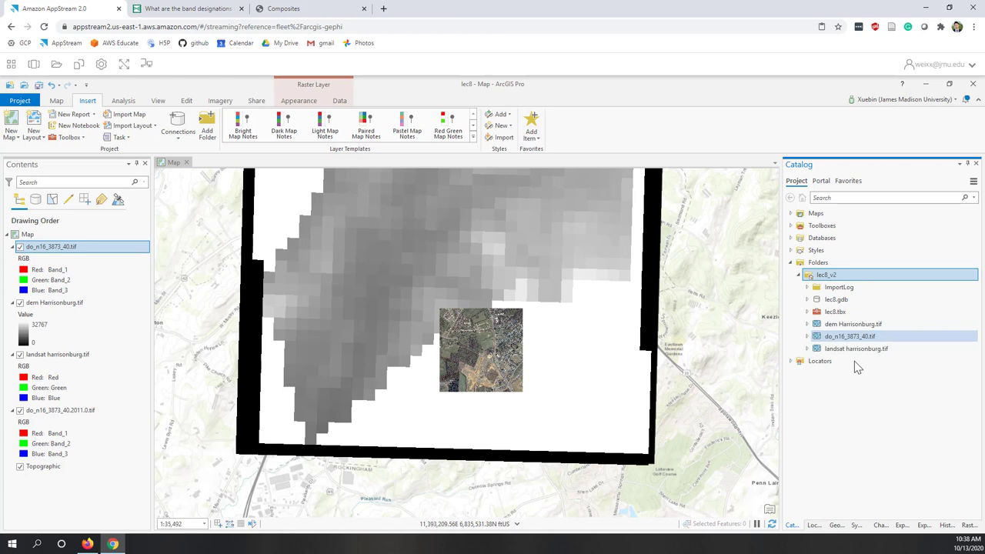
double_click(812, 336)
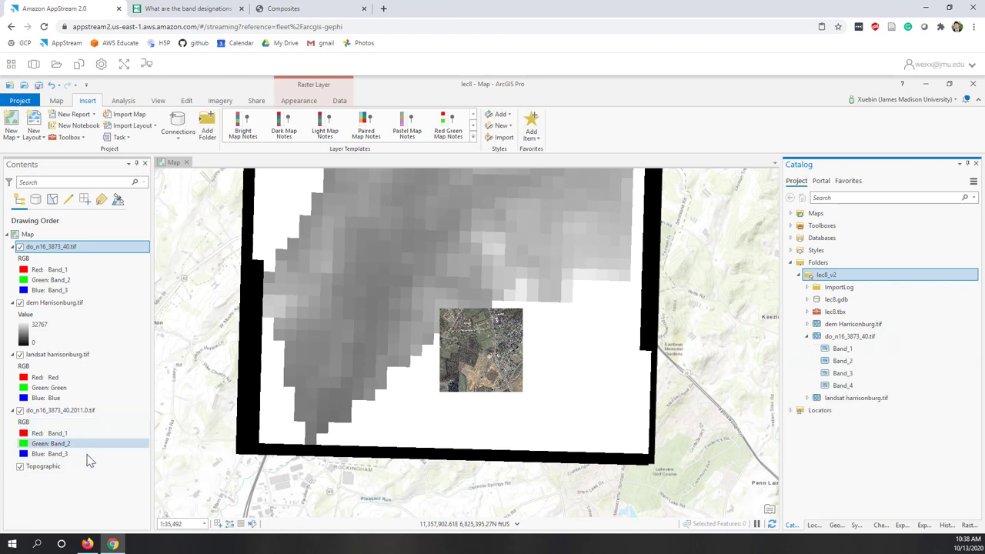
Remove the original do_n16_3873_40.2011.0.tif air photo layer from the map.
right_click(84, 414)
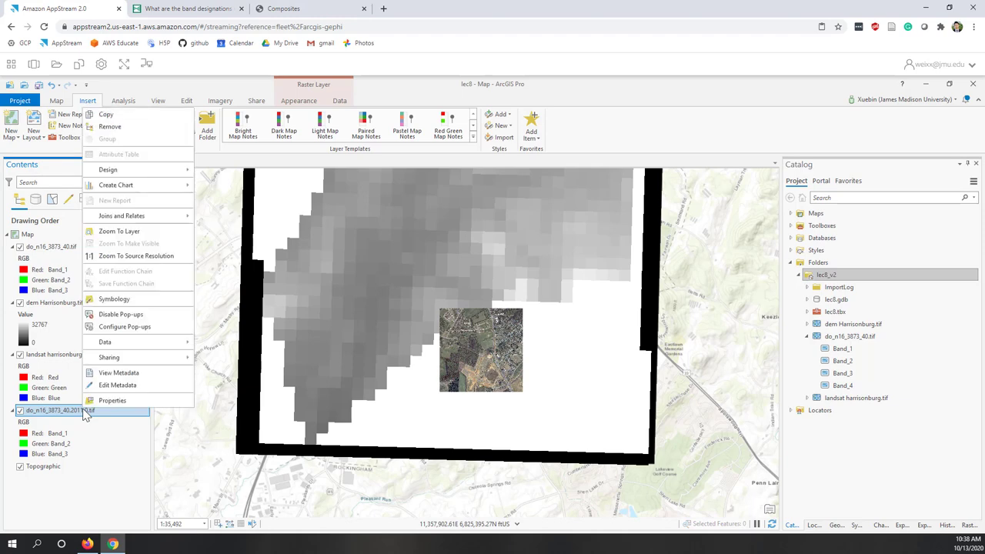
left_click(110, 127)
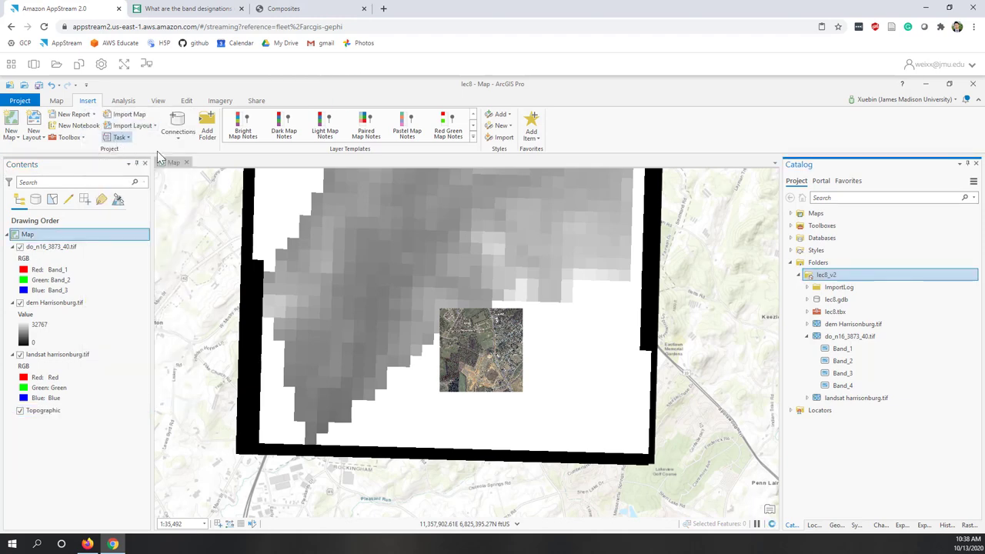
scroll(527, 403, "down", 3)
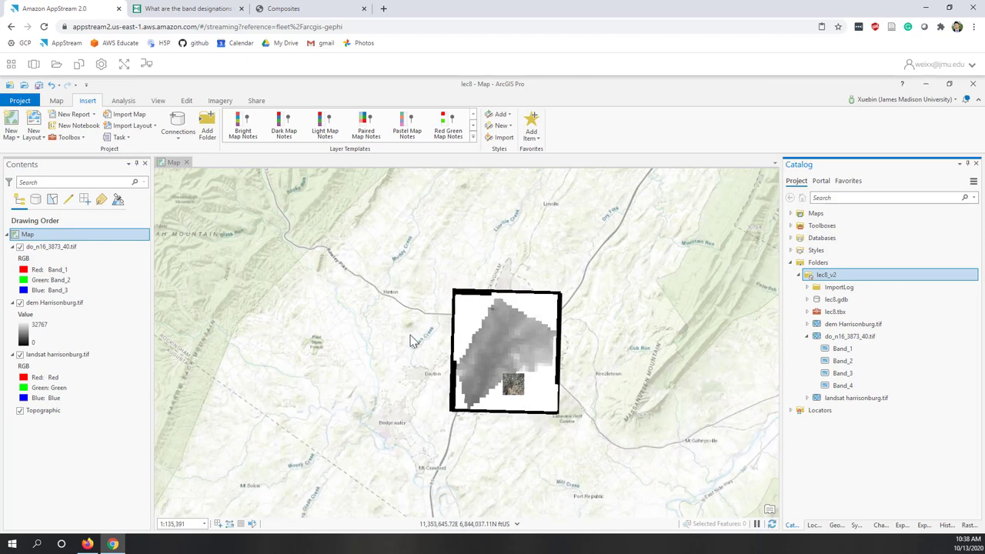
left_click(820, 182)
left_click(844, 275)
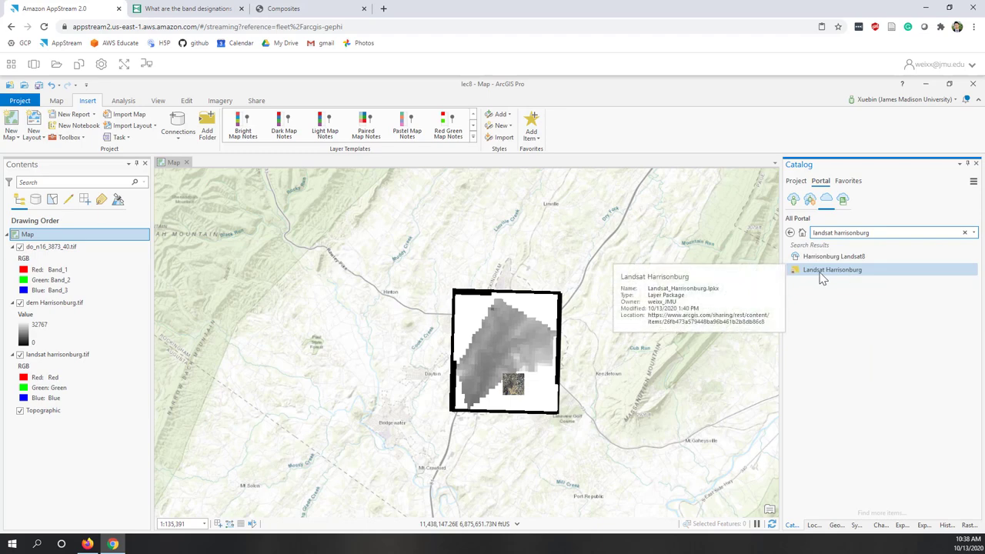
left_click(797, 182)
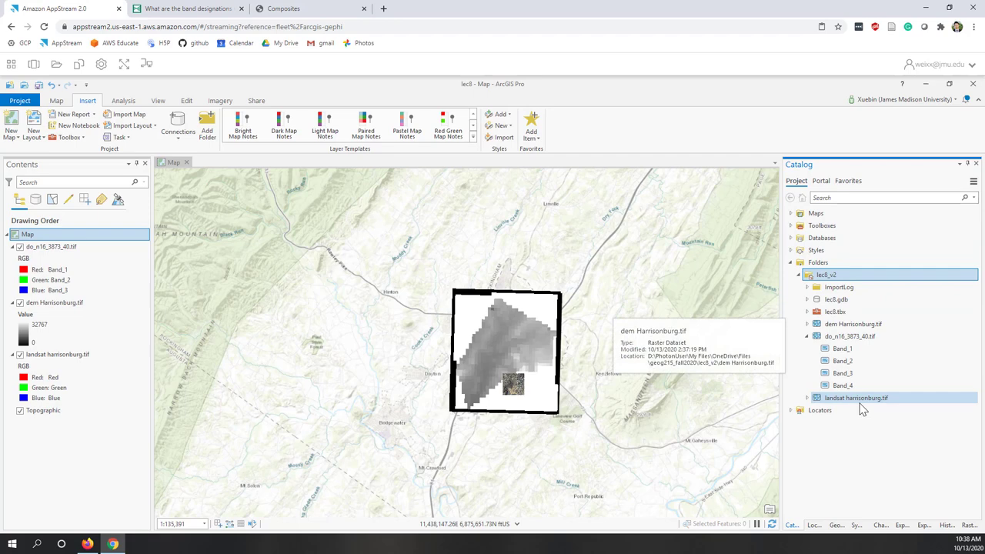
left_click(821, 329)
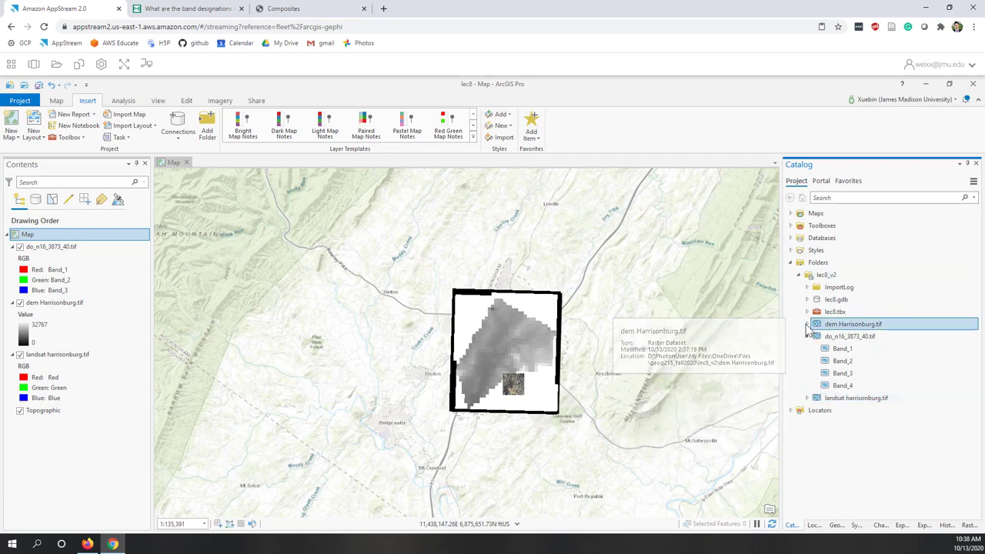